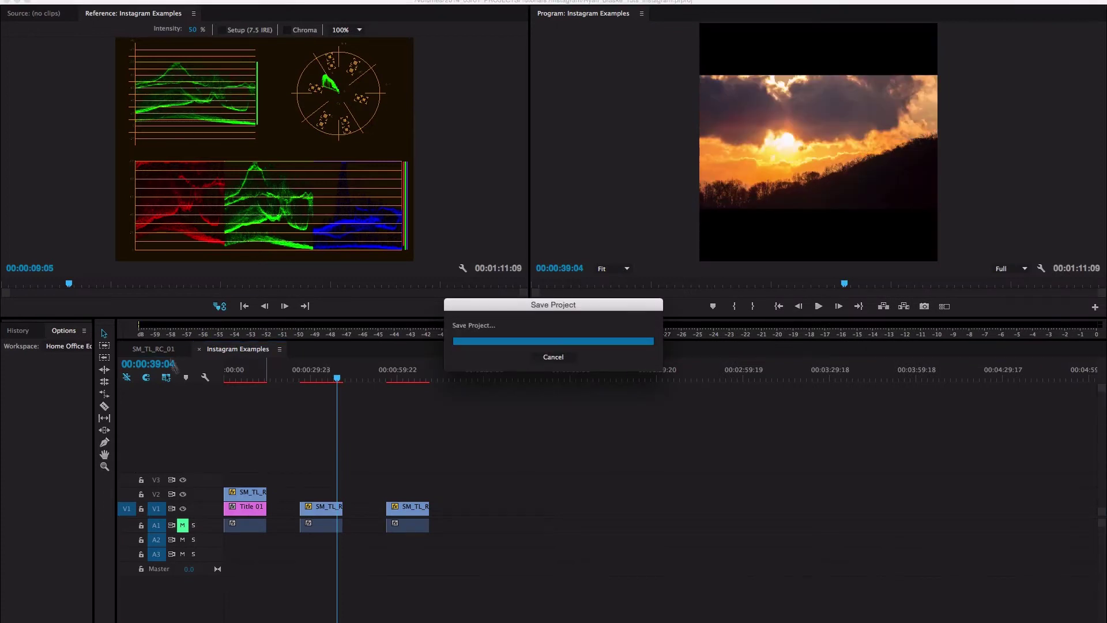
Step: View the SM_TL_RC_01 sequence, and set up a new sequence with a frame size of 640 horizontal by 640 vertical
{"action": "left_click", "coordinate": [167, 350]}
{"action": "left_click_drag", "start_coordinate": [233, 371], "coordinate": [236, 375]}
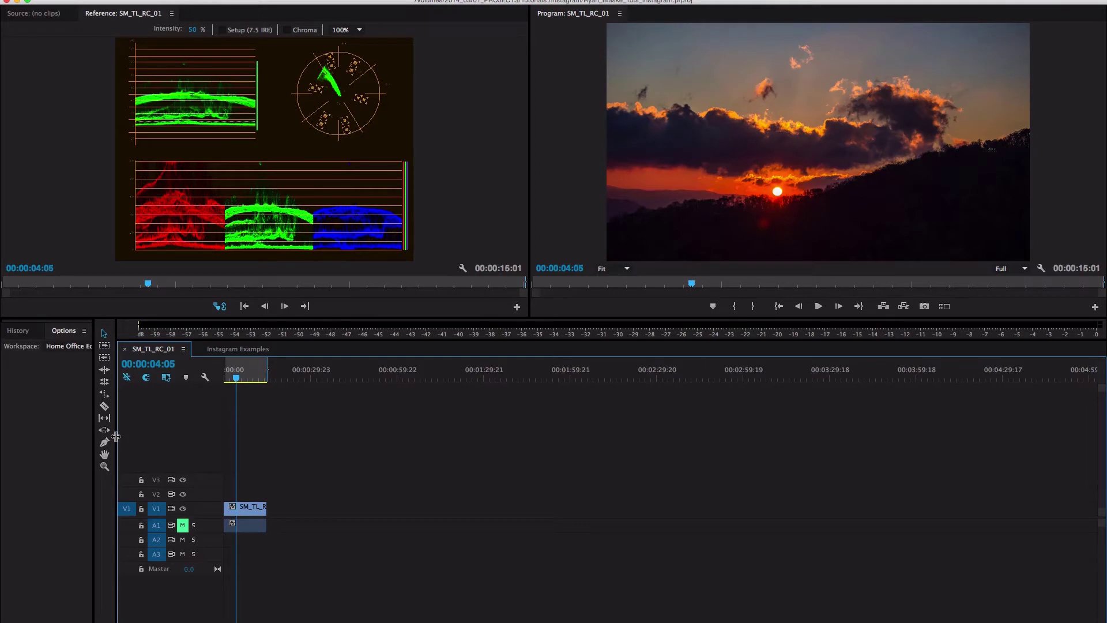
{"action": "key", "text": "super+n"}
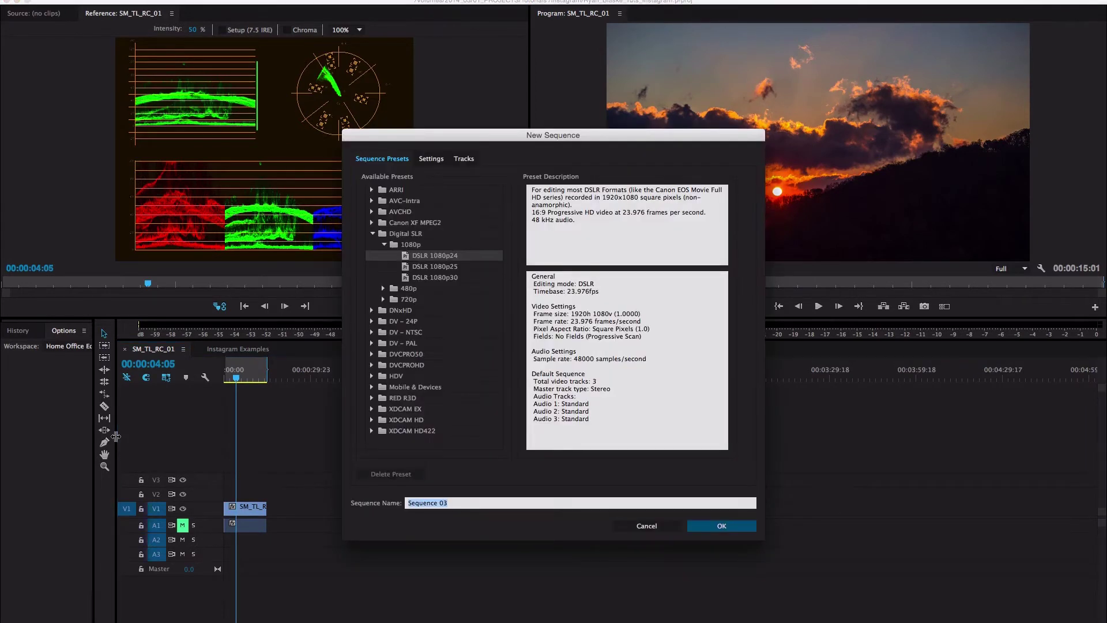
{"action": "left_click", "coordinate": [431, 159]}
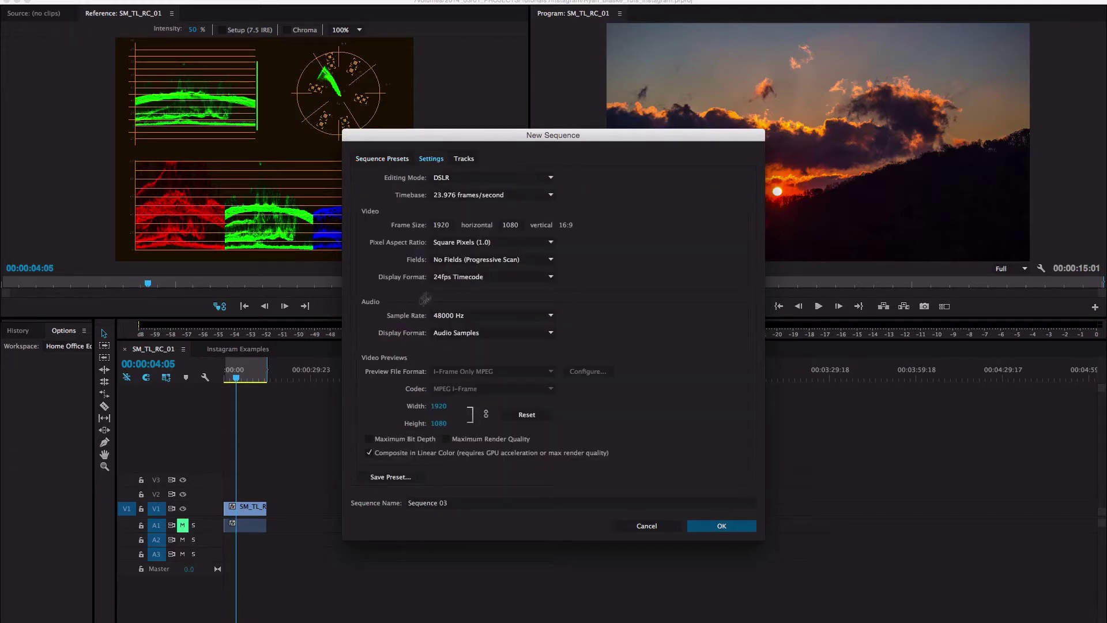
{"action": "left_click", "coordinate": [448, 227]}
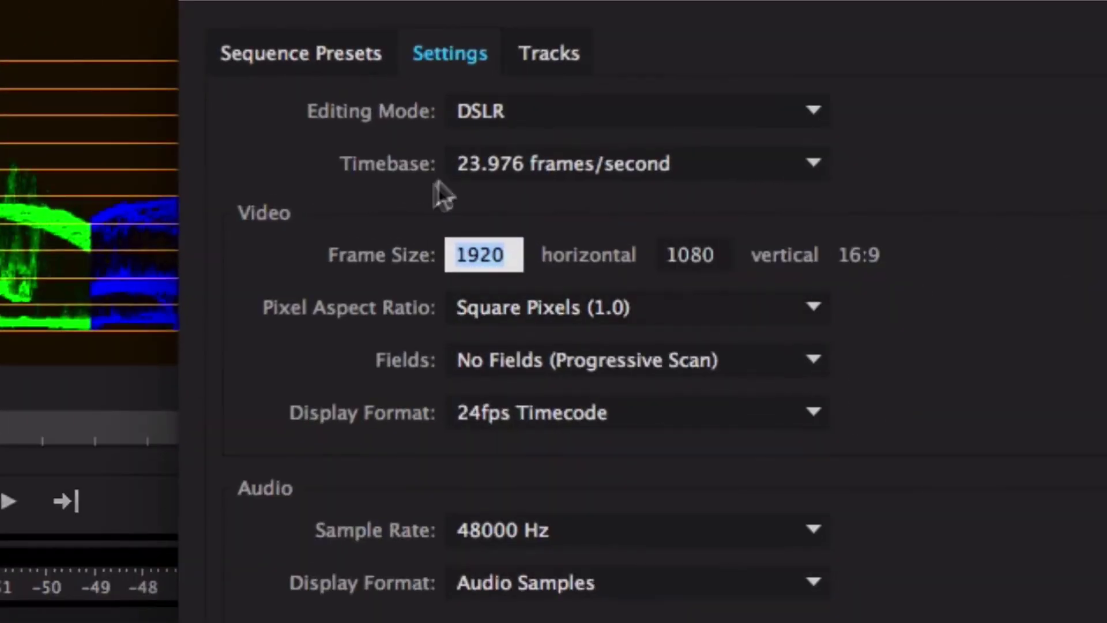
{"action": "type", "text": "640"}
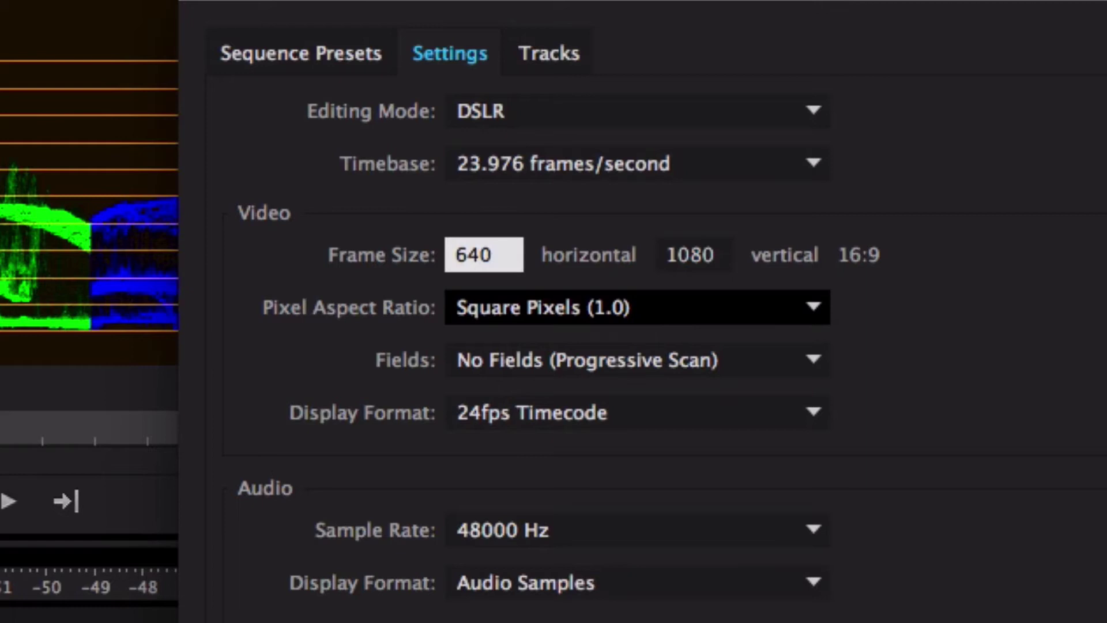
{"action": "key", "text": "Tab"}
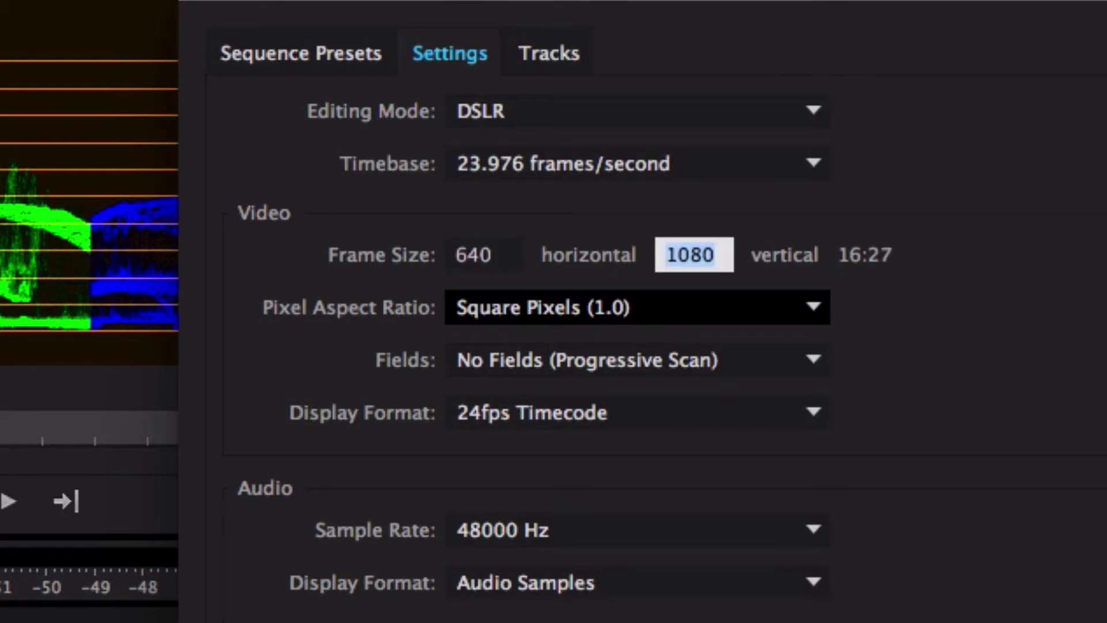
{"action": "type", "text": "64"}
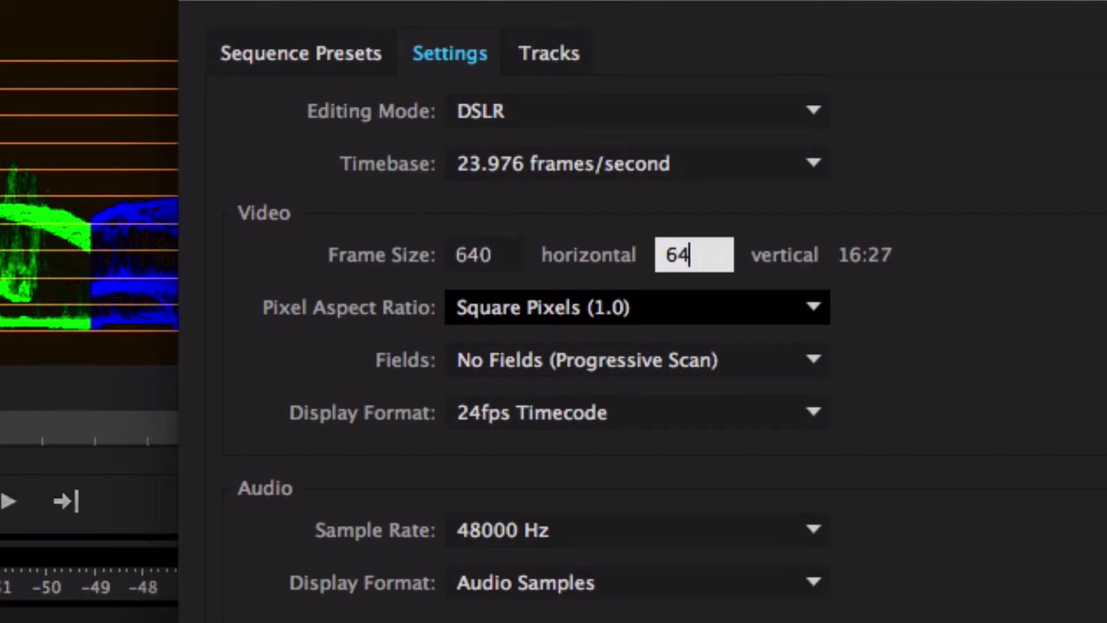
{"action": "left_click", "coordinate": [1082, 116]}
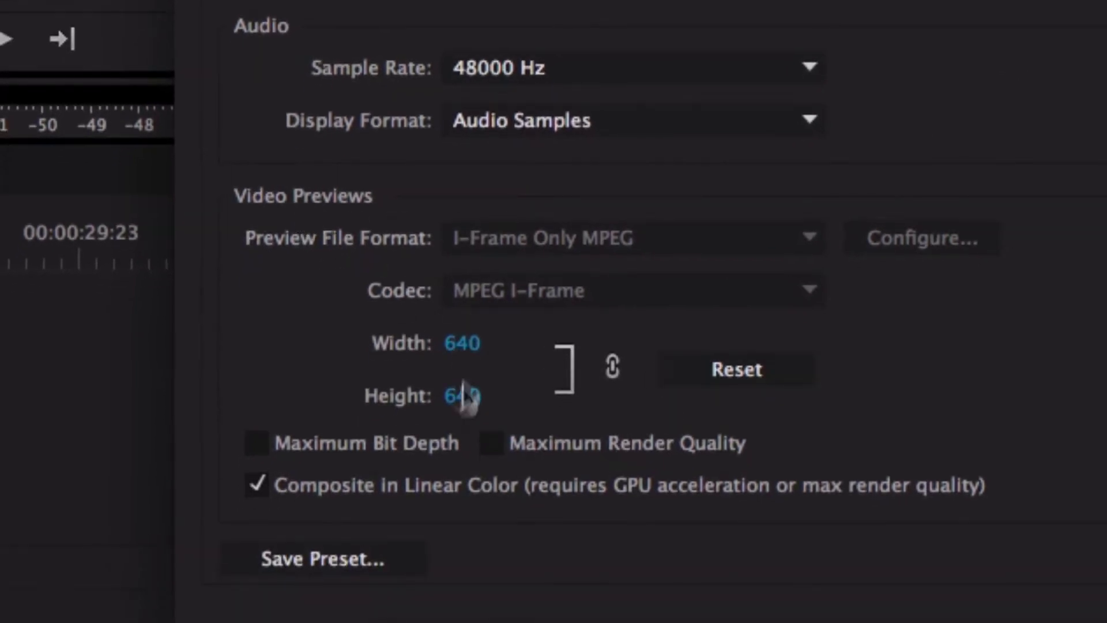
Step: Save the sequence settings as a preset named Instagram Video and create the sequence as Instagram Video Tutorial
{"action": "left_click", "coordinate": [321, 565]}
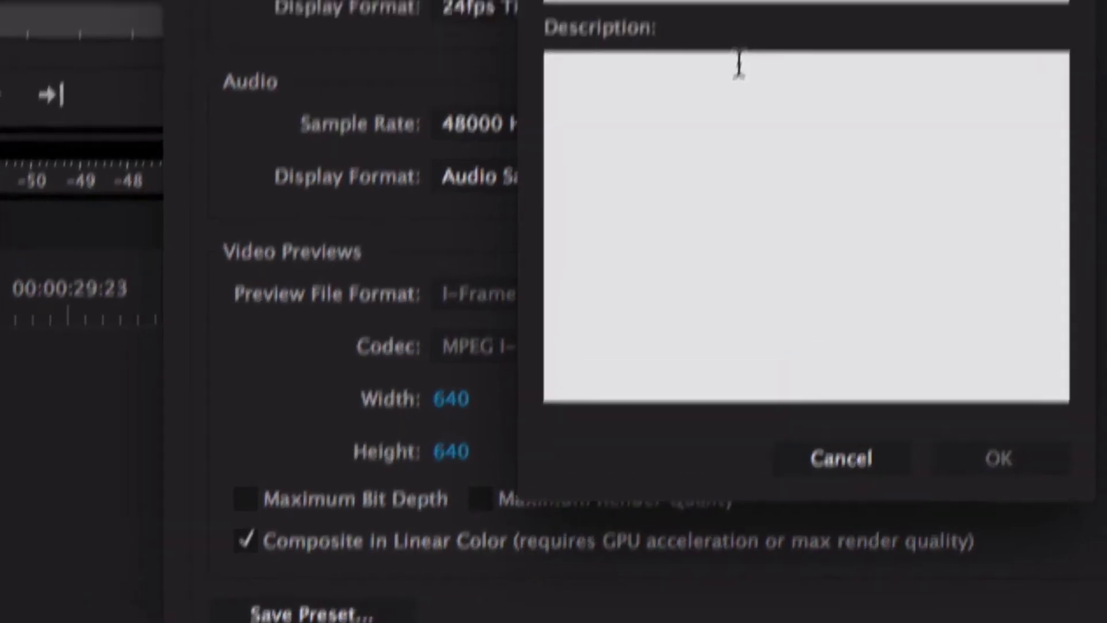
{"action": "type", "text": "Ins"}
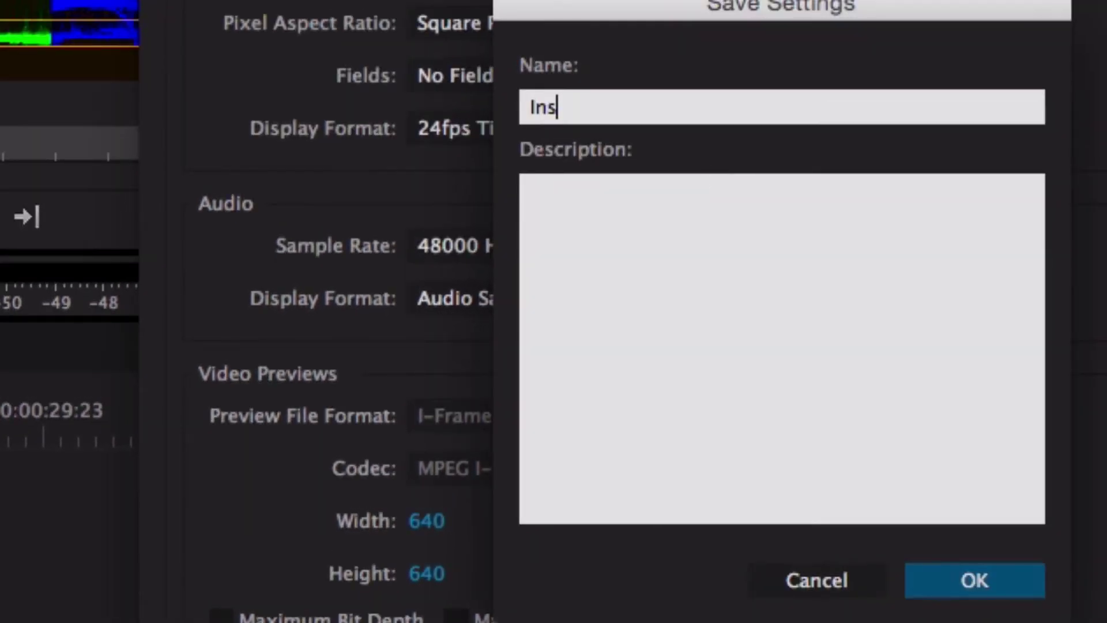
{"action": "type", "text": "tagram "}
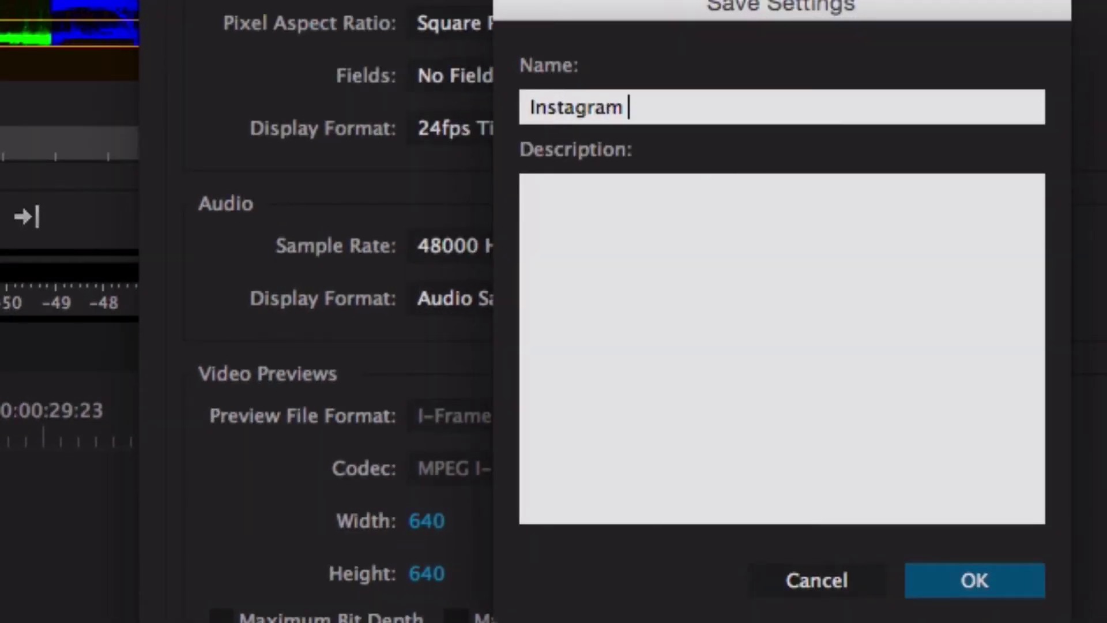
{"action": "type", "text": "Video"}
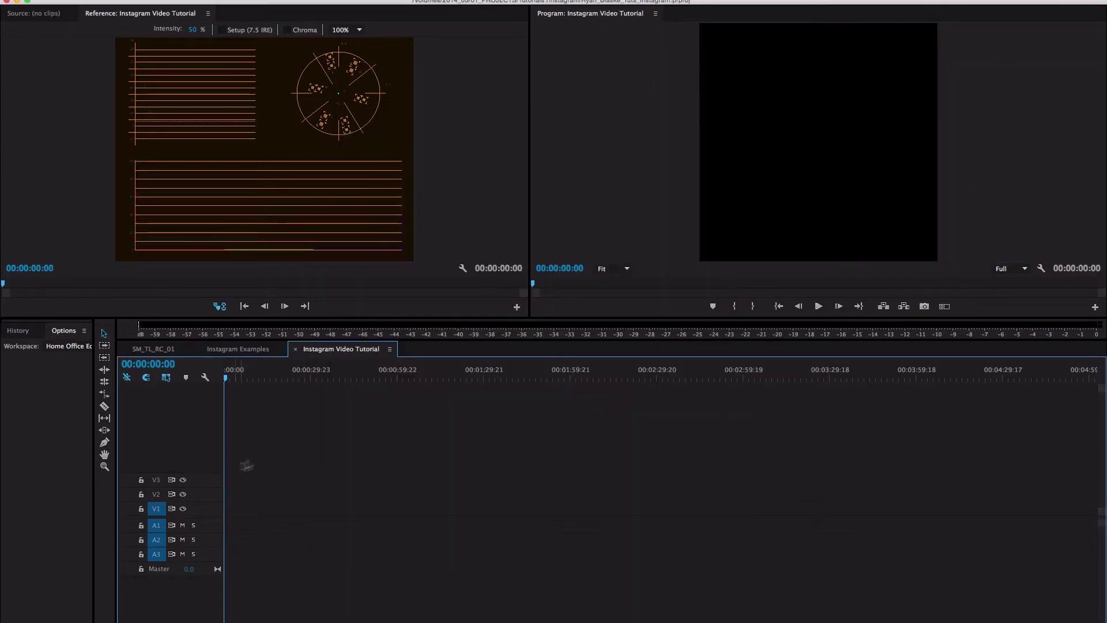
Step: Copy the clip from the SM_TL_RC_01 sequence into the start of the Instagram Video Tutorial sequence
{"action": "left_click", "coordinate": [153, 348]}
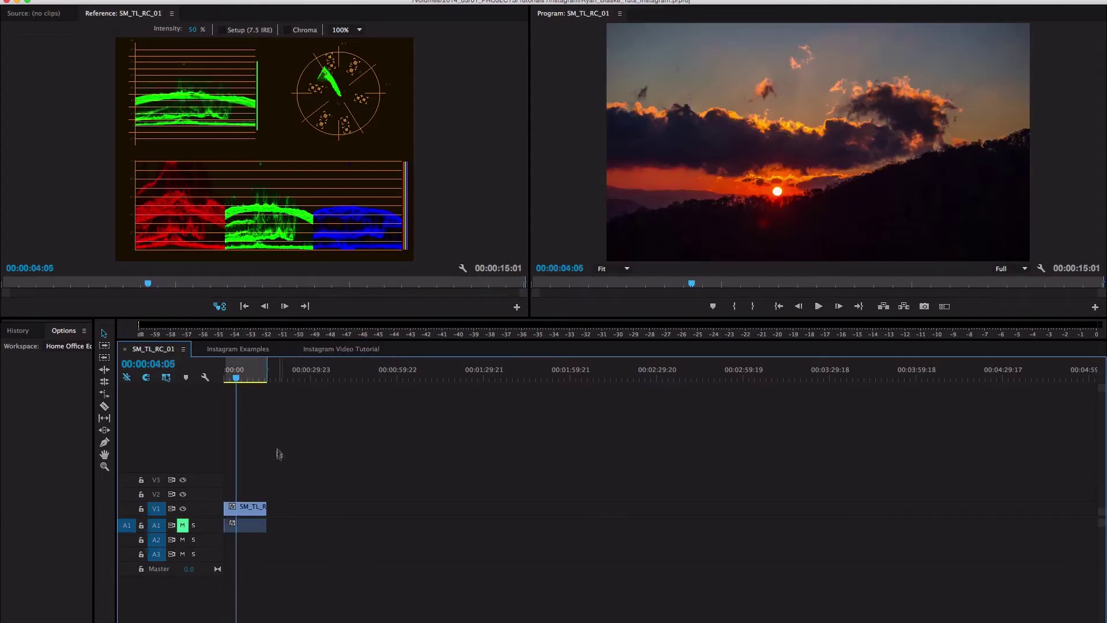
{"action": "left_click", "coordinate": [252, 510]}
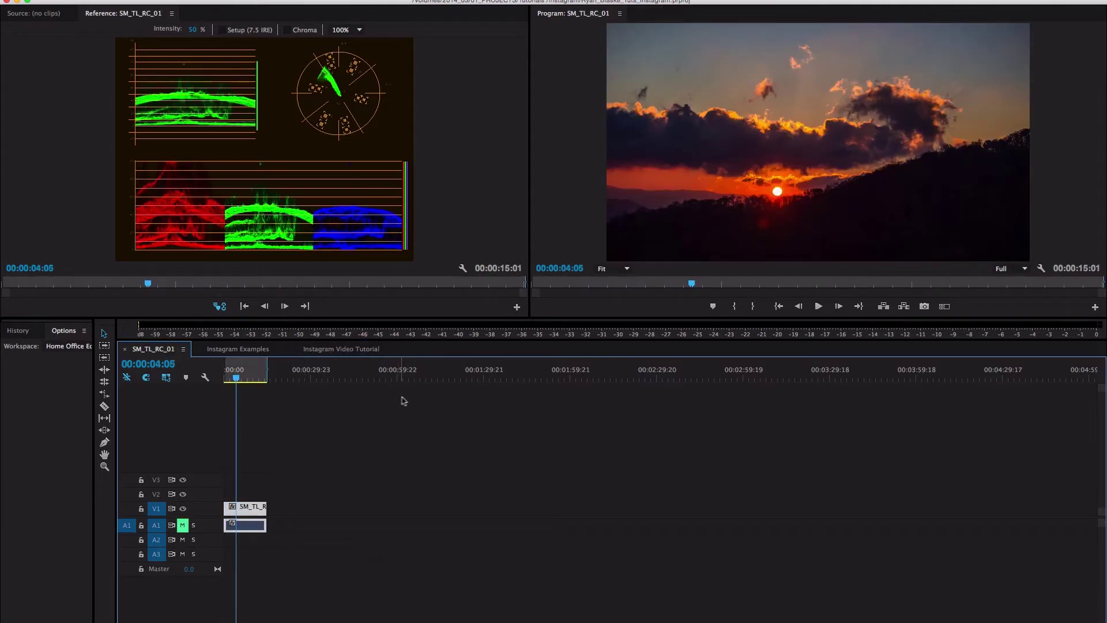
{"action": "left_click", "coordinate": [339, 350]}
{"action": "left_click_drag", "start_coordinate": [306, 379], "coordinate": [194, 384]}
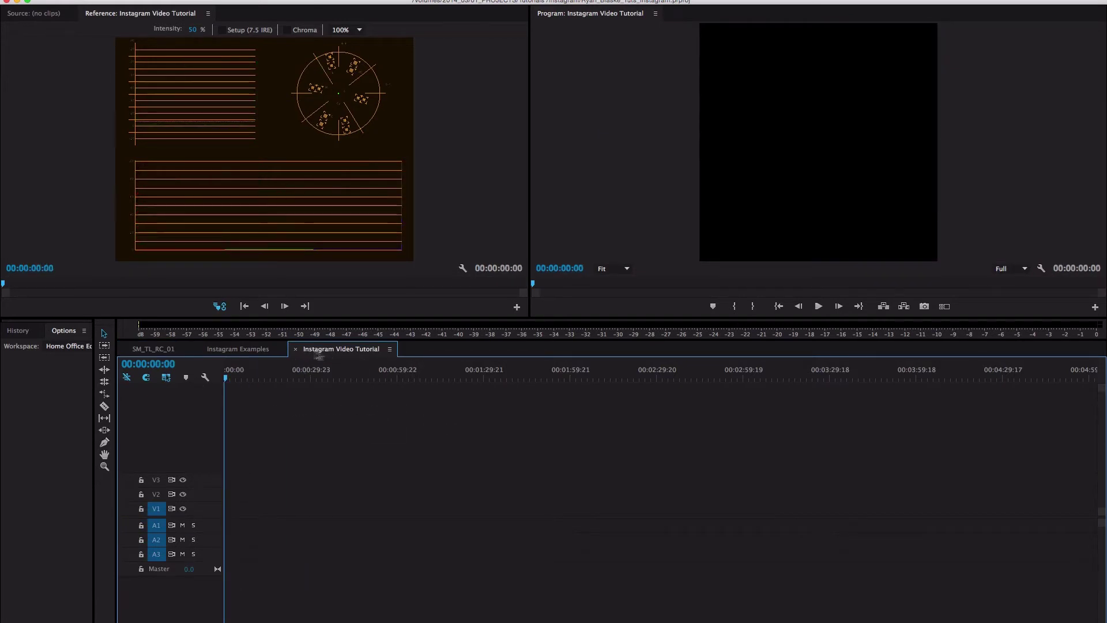
{"action": "left_click_drag", "start_coordinate": [308, 379], "coordinate": [194, 387]}
{"action": "key", "text": "super+v"}
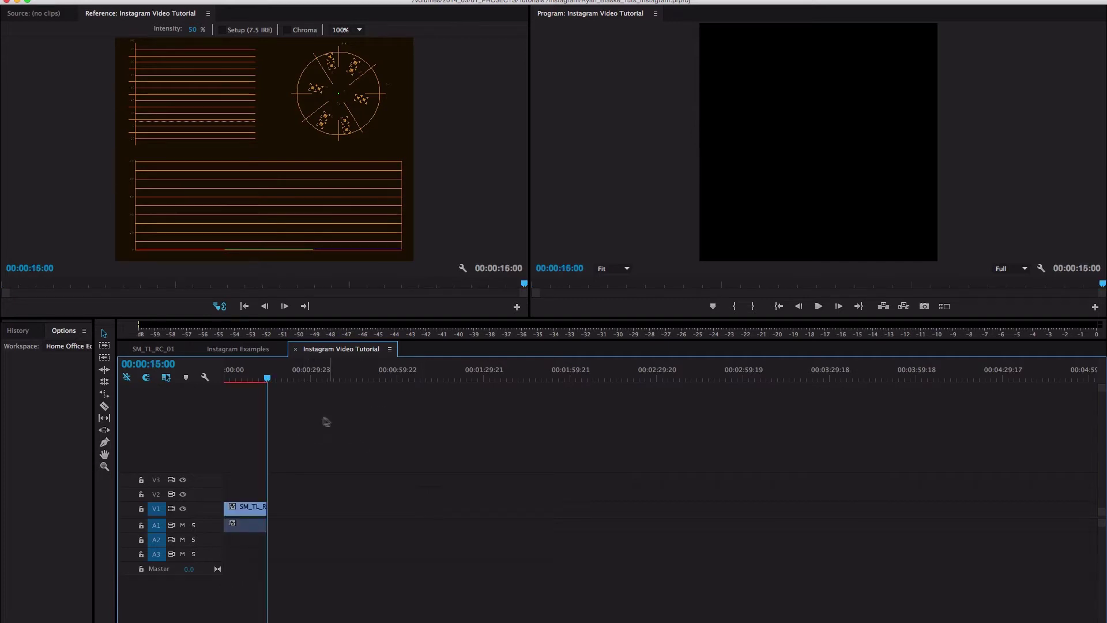
Step: Compare the pasted clip's framing with the SM_TL_RC_01 sequence and apply Scale to Frame Size to the pasted clip
{"action": "left_click", "coordinate": [248, 380]}
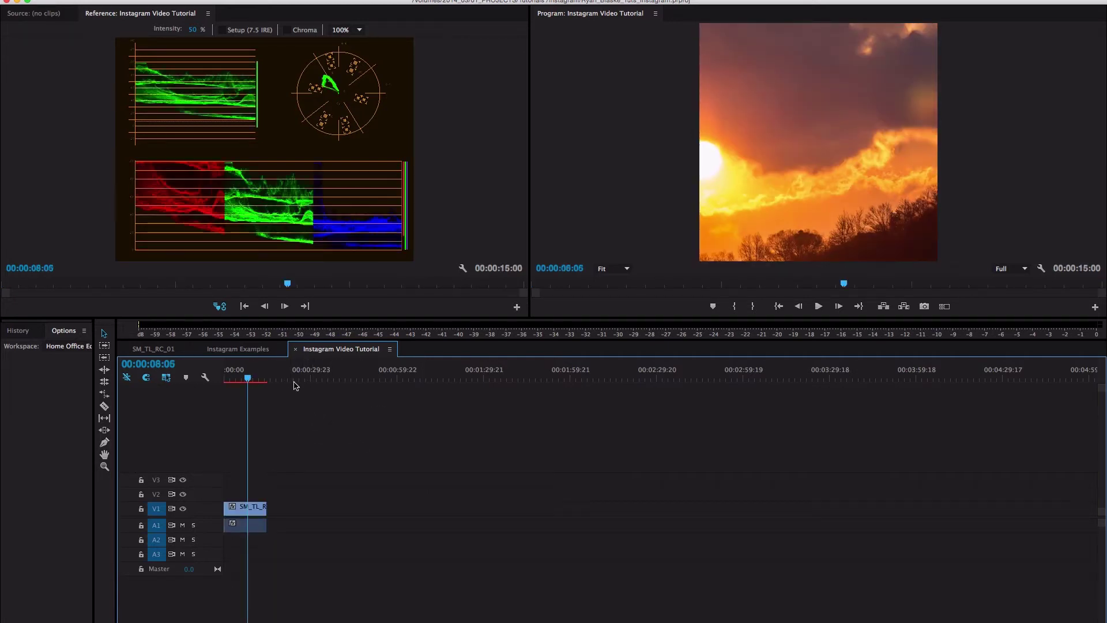
{"action": "left_click", "coordinate": [154, 349]}
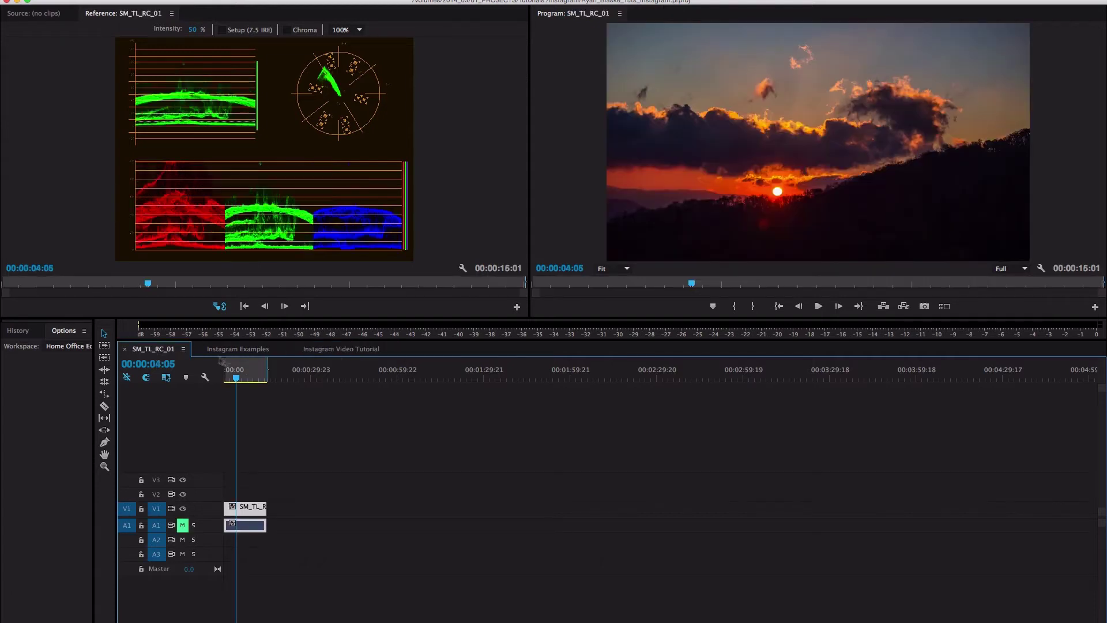
{"action": "left_click_drag", "start_coordinate": [237, 377], "coordinate": [248, 379]}
{"action": "left_click", "coordinate": [340, 350]}
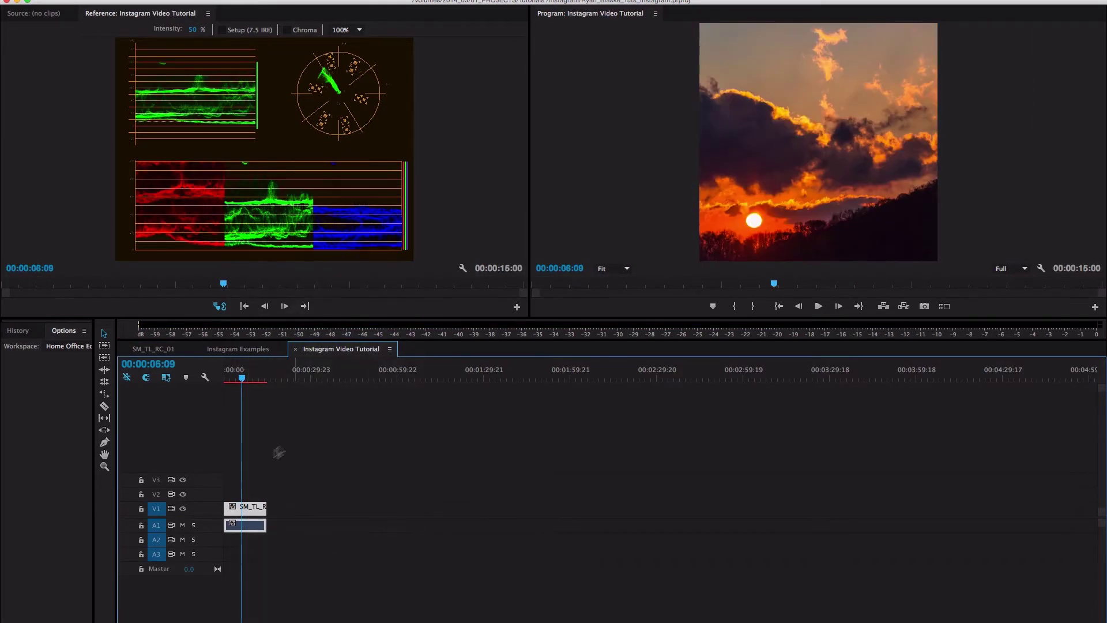
{"action": "right_click", "coordinate": [242, 512]}
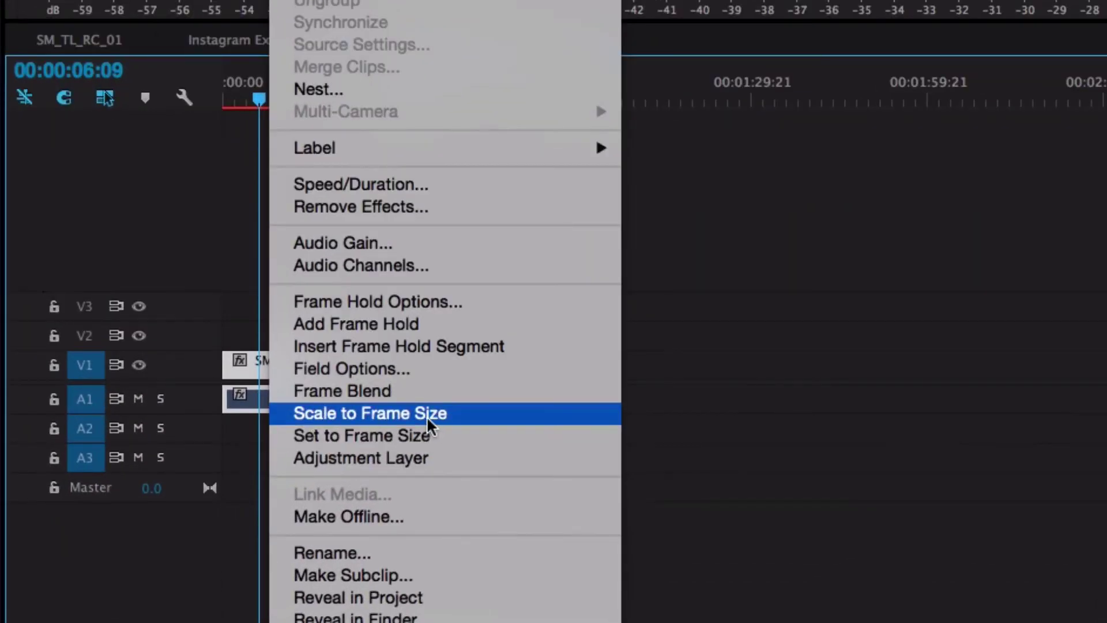
{"action": "left_click", "coordinate": [428, 414]}
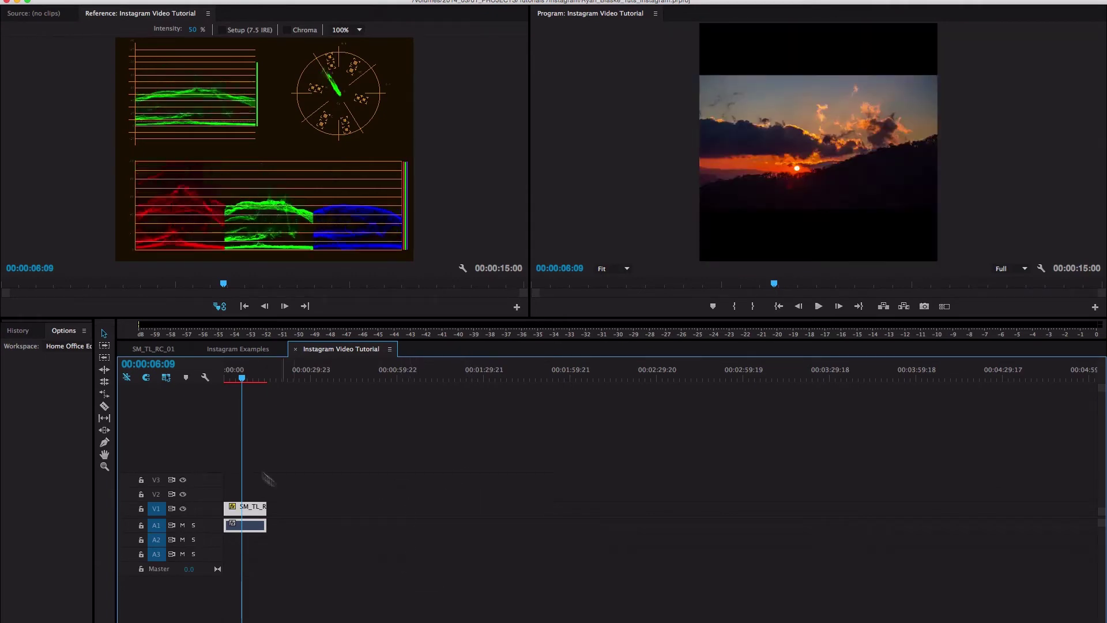
{"action": "left_click", "coordinate": [343, 438]}
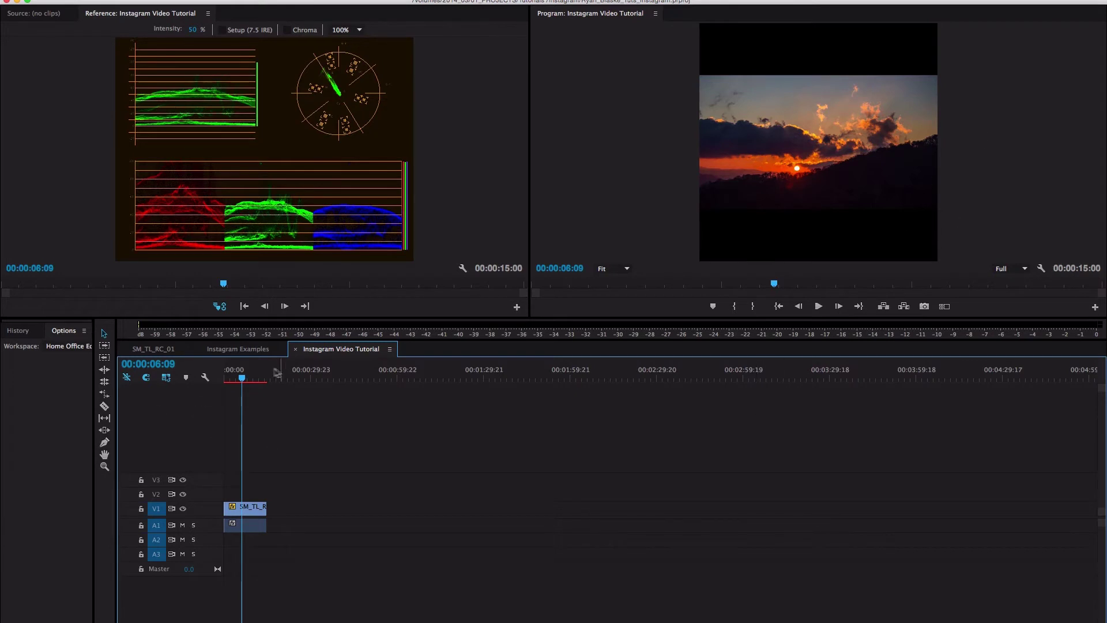
Step: Move the video of the third clip in the Instagram Video Tutorial sequence up to track V2
{"action": "left_click", "coordinate": [265, 379]}
{"action": "left_click_drag", "start_coordinate": [266, 378], "coordinate": [256, 379]}
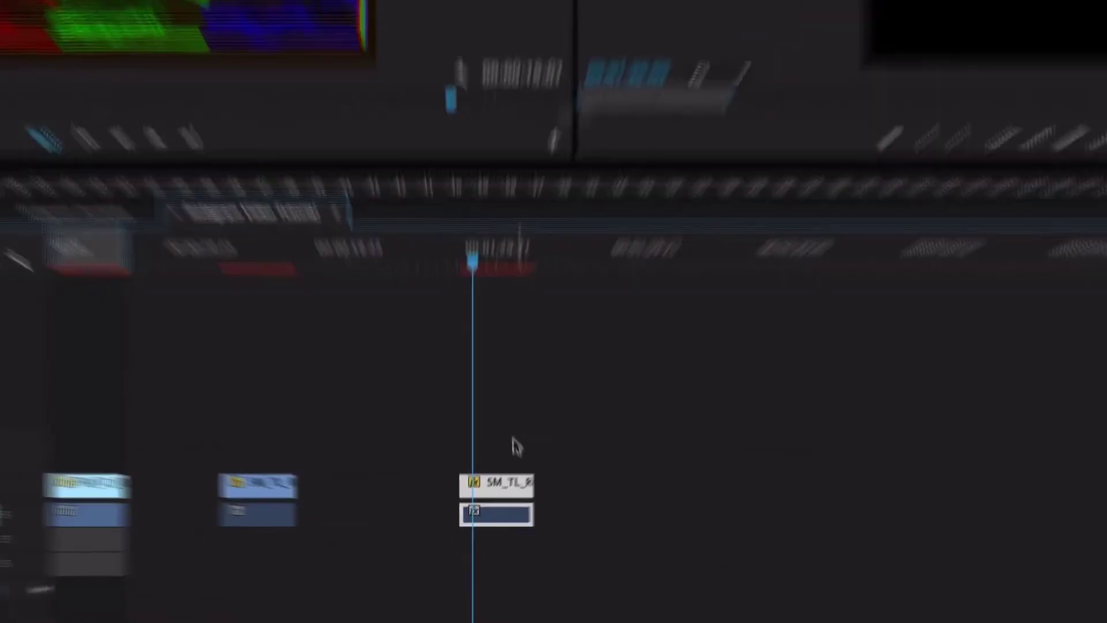
{"action": "left_click", "coordinate": [598, 324]}
{"action": "left_click", "coordinate": [529, 432]}
{"action": "left_click_drag", "start_coordinate": [528, 431], "coordinate": [536, 383]}
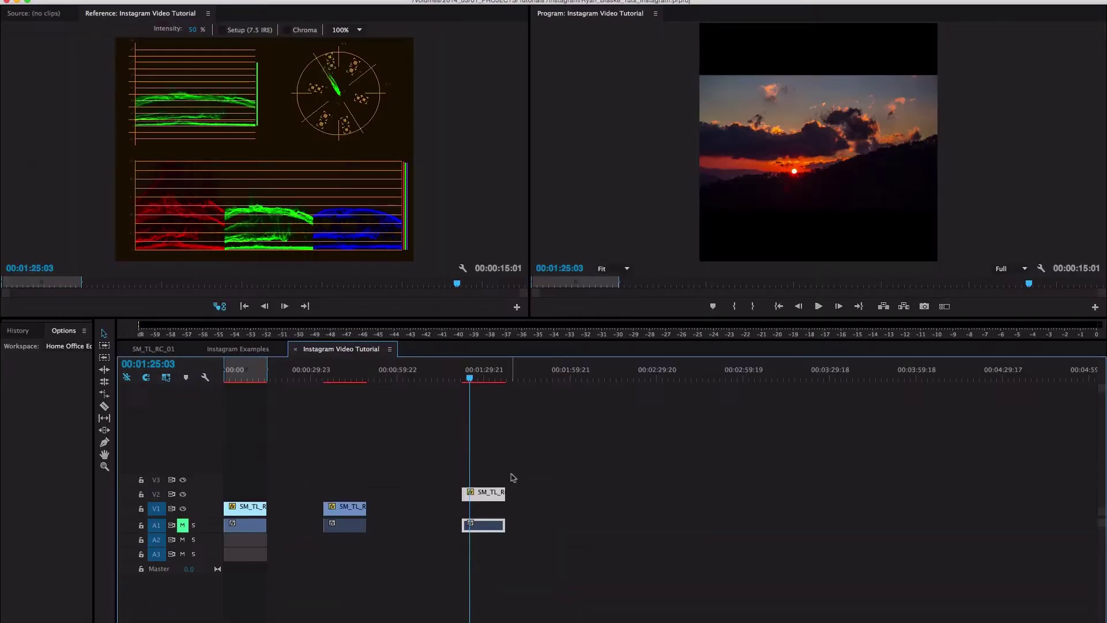
Step: Create the title Title 02 and draw a rectangle of about 704 by 667 covering the whole frame
{"action": "key", "text": "super+t"}
{"action": "left_click", "coordinate": [623, 395]}
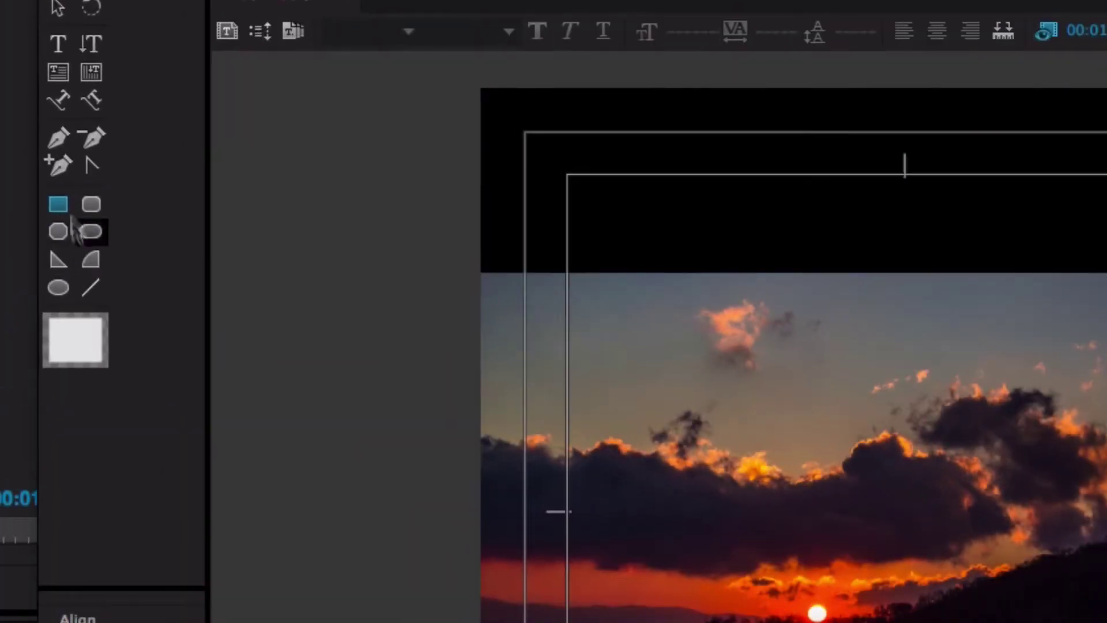
{"action": "left_click", "coordinate": [37, 152]}
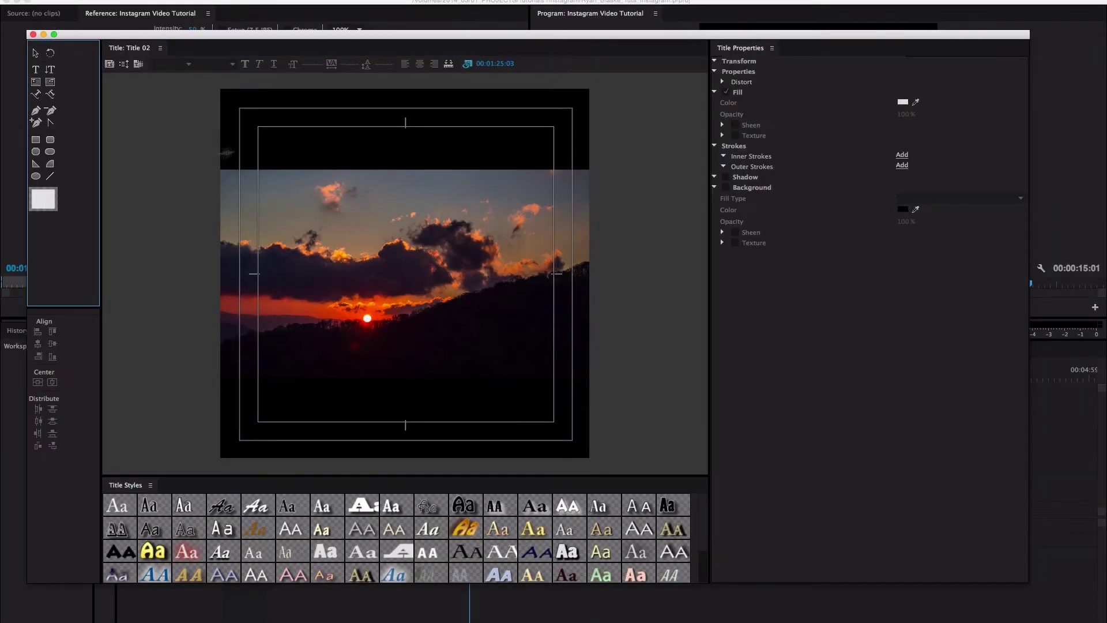
{"action": "mouse_move", "coordinate": [210, 82]}
{"action": "left_mouse_down"}
{"action": "mouse_move", "coordinate": [587, 470]}
{"action": "mouse_move", "coordinate": [617, 468]}
{"action": "left_mouse_up"}
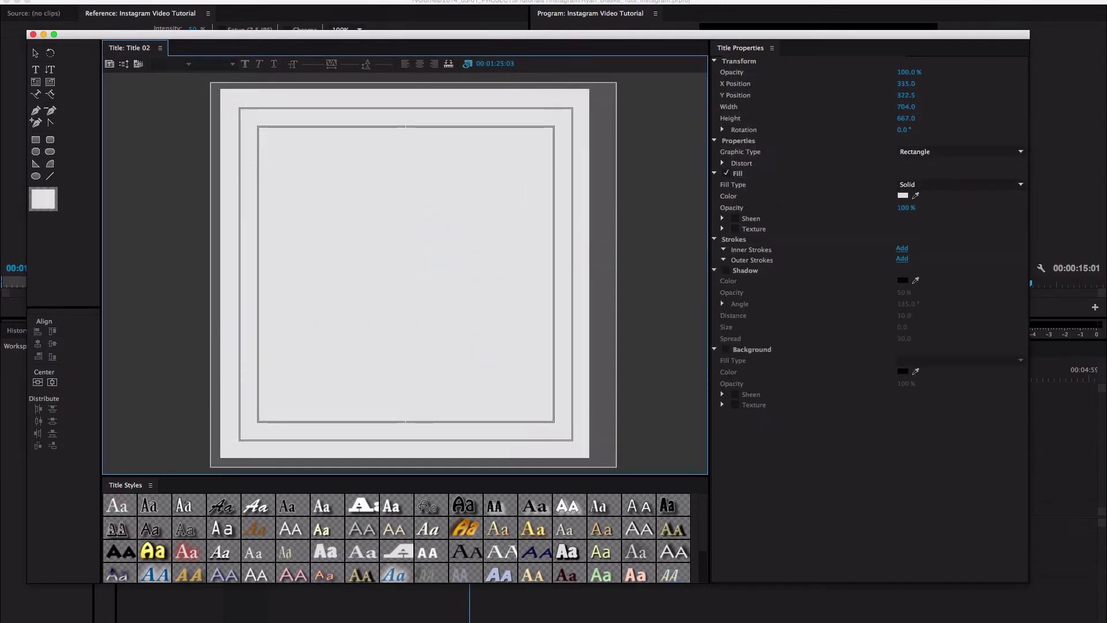
Step: Set the rectangle's fill color to pure white and close the title editor
{"action": "left_click", "coordinate": [902, 196]}
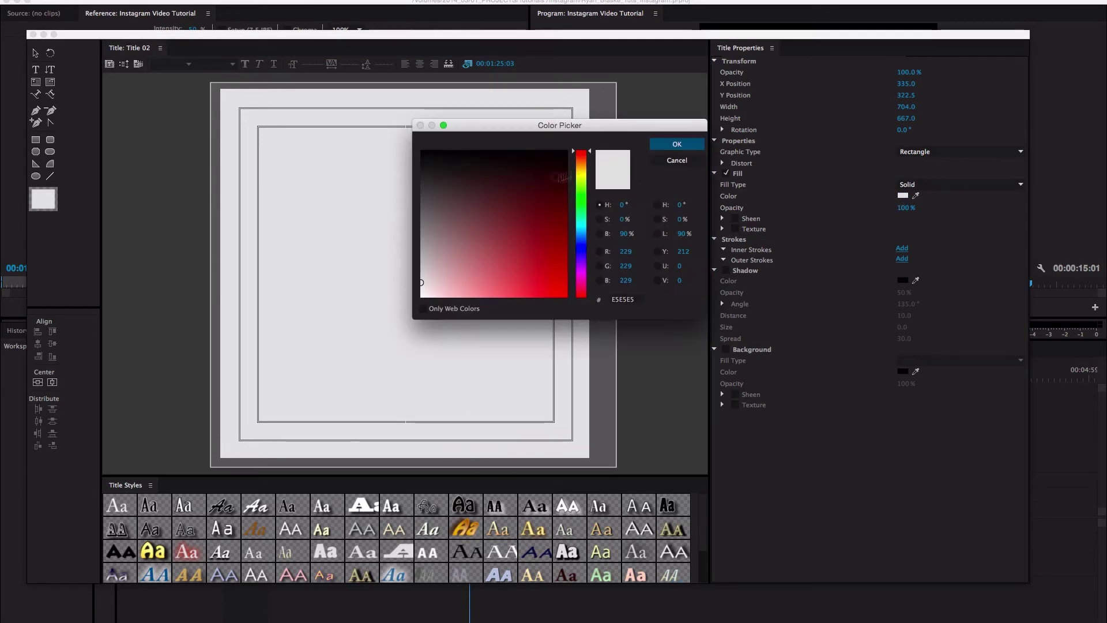
{"action": "left_click", "coordinate": [676, 144]}
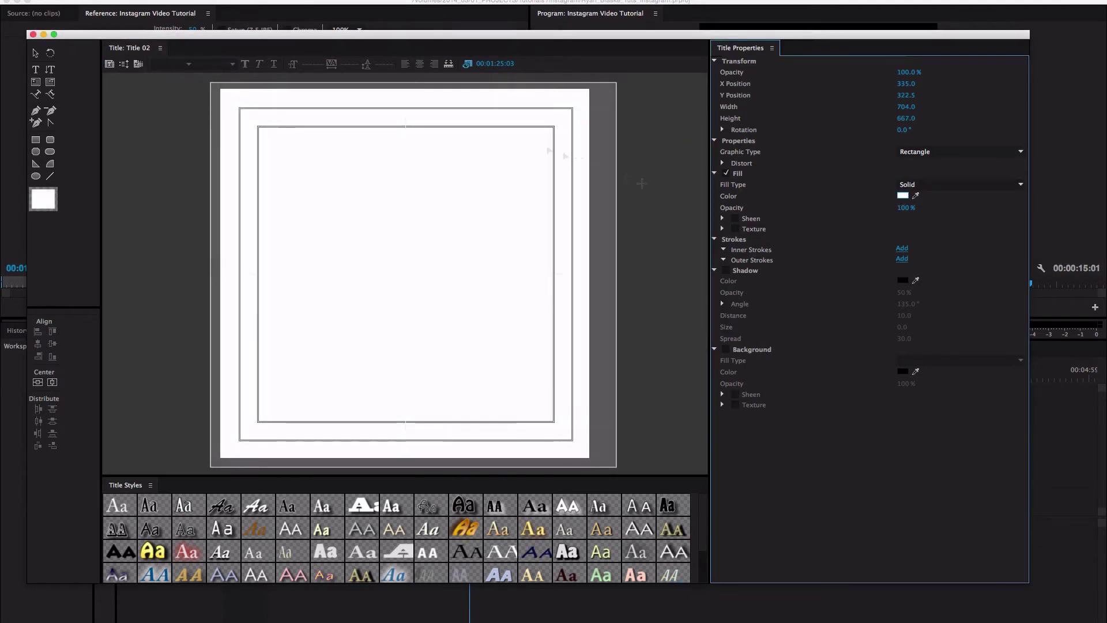
{"action": "left_click", "coordinate": [33, 35]}
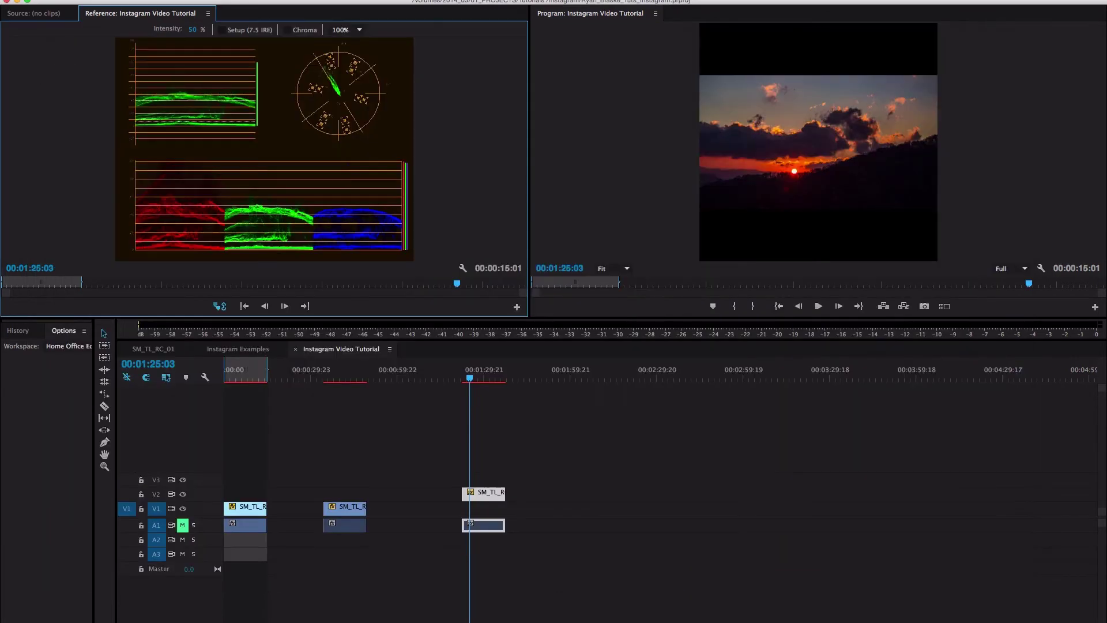
Step: Place Title 02 on V1 beneath the third clip, extend it to the clip's full length, and save the project
{"action": "left_click_drag", "start_coordinate": [1, 369], "coordinate": [478, 522]}
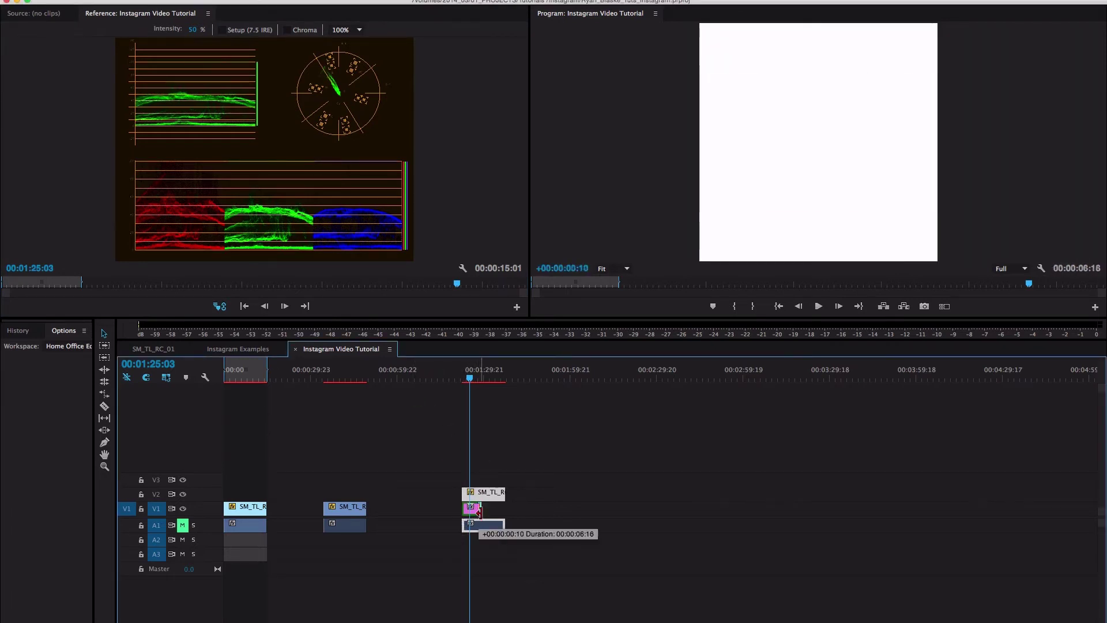
{"action": "left_click_drag", "start_coordinate": [476, 377], "coordinate": [499, 378]}
{"action": "left_click_drag", "start_coordinate": [501, 379], "coordinate": [505, 379]}
{"action": "key", "text": "super+s"}
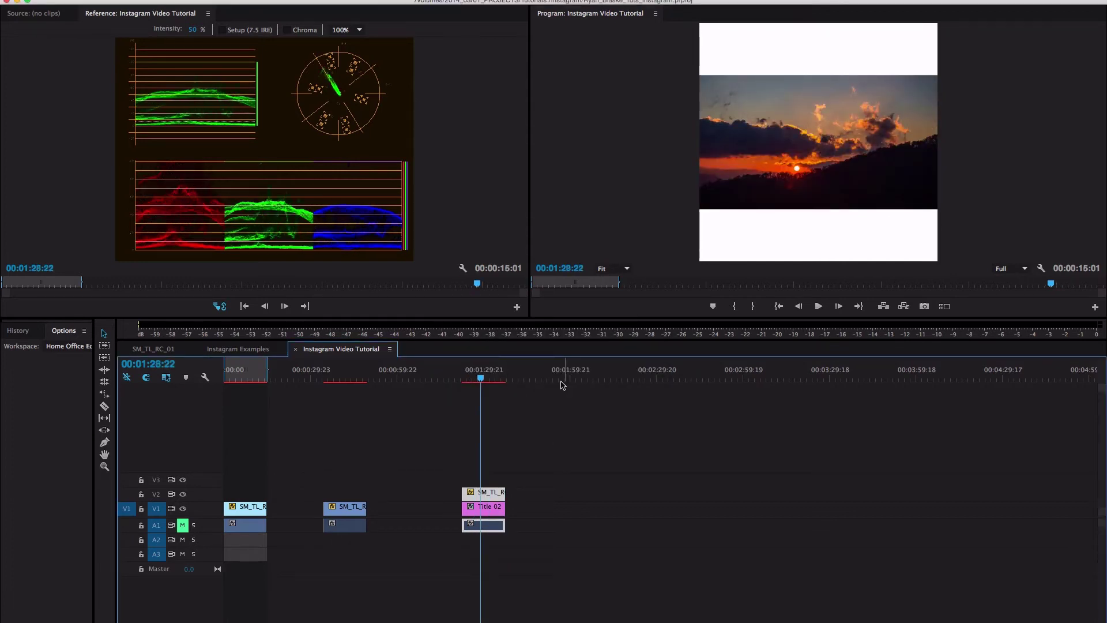
Step: Mark the third clip's range from 00:01:22:17 to 00:01:37:17 with in and out points and open the export settings
{"action": "key", "text": "Up"}
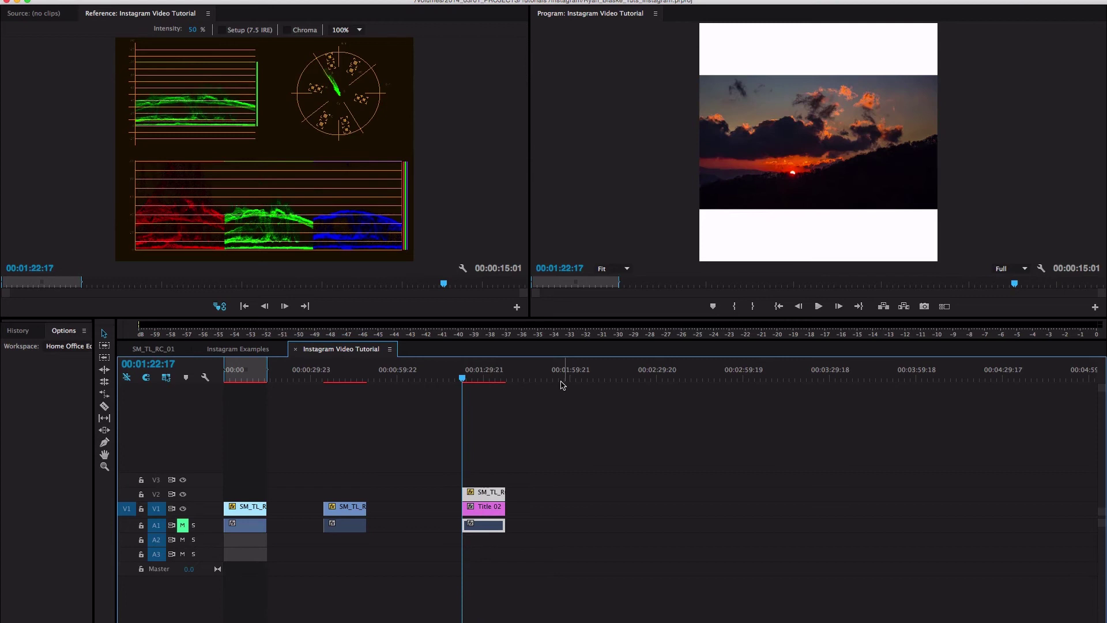
{"action": "key", "text": "Down"}
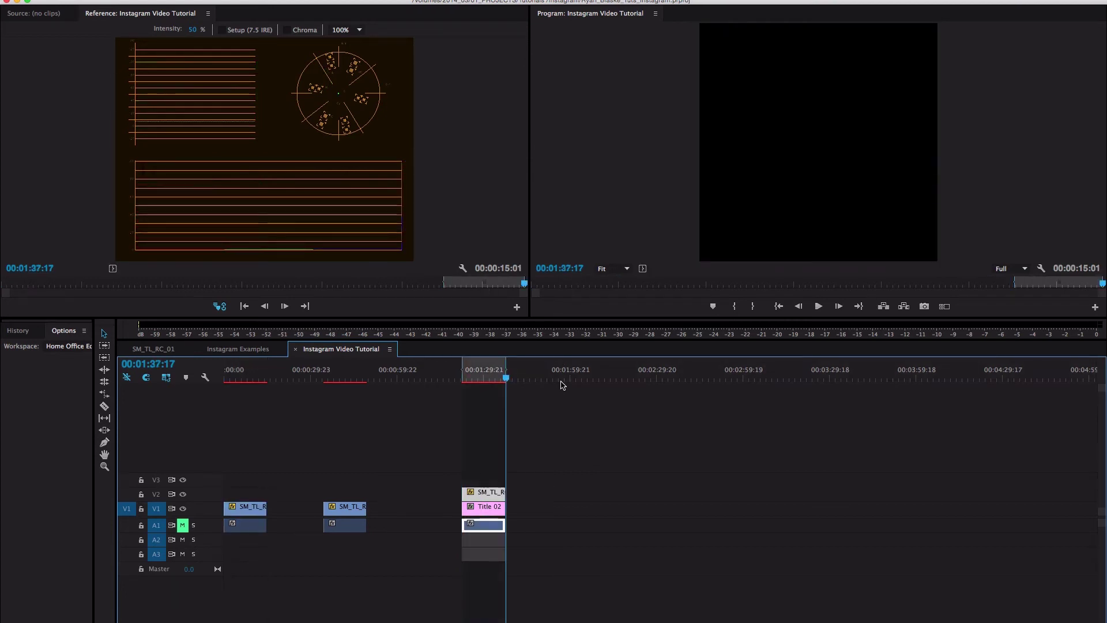
{"action": "key", "text": "super+m"}
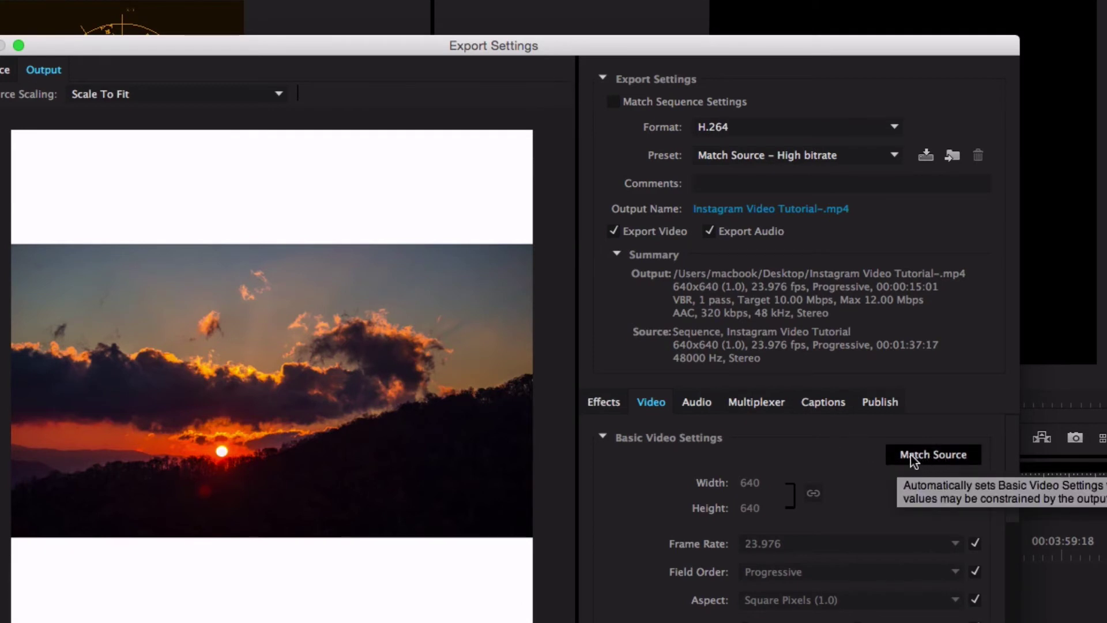
Step: Match the video settings to the source, keep the output as Instagram Video Tutorial-.mp4 on the Desktop, and export the marked range
{"action": "left_click", "coordinate": [928, 458]}
{"action": "left_click_drag", "start_coordinate": [1013, 465], "coordinate": [999, 492]}
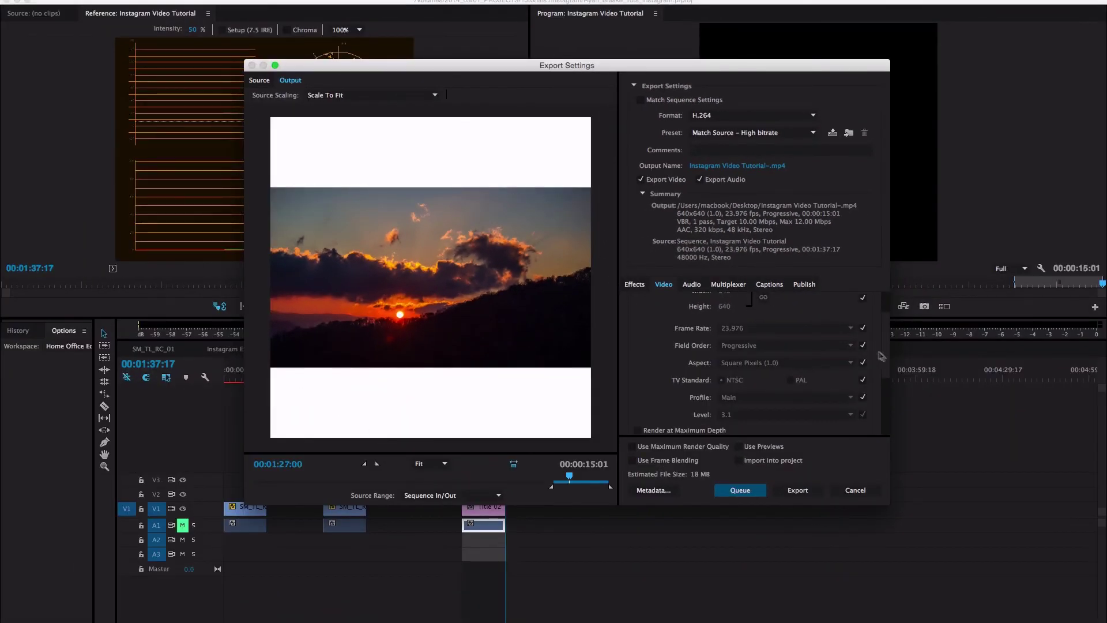
{"action": "scroll", "coordinate": [882, 356], "scroll_direction": "up", "scroll_amount": 3}
{"action": "left_click", "coordinate": [736, 167]}
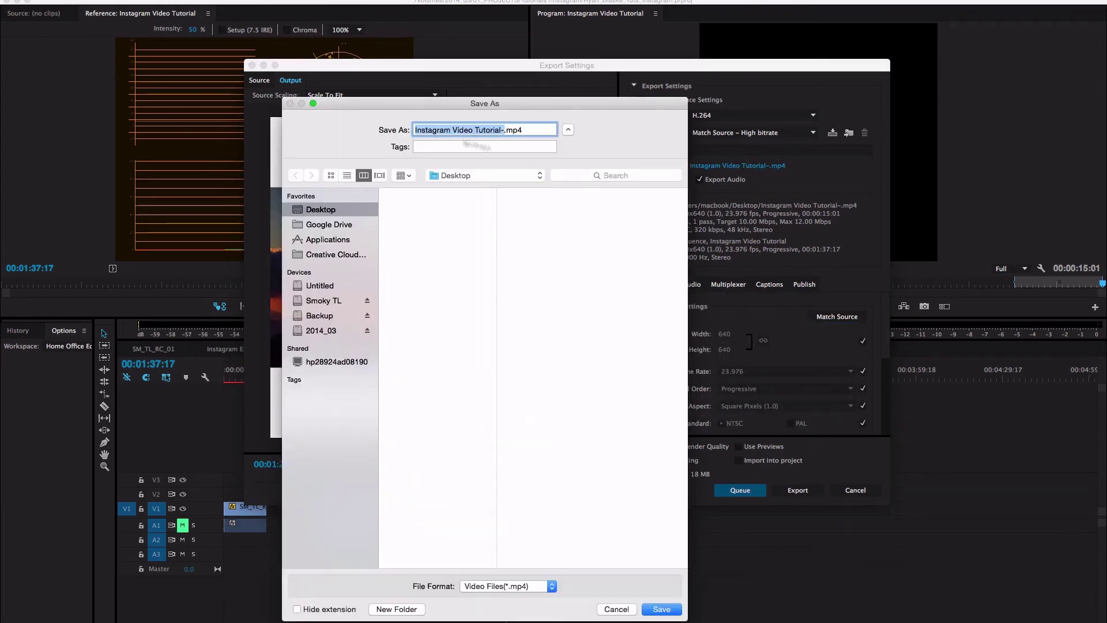
{"action": "left_click", "coordinate": [662, 609]}
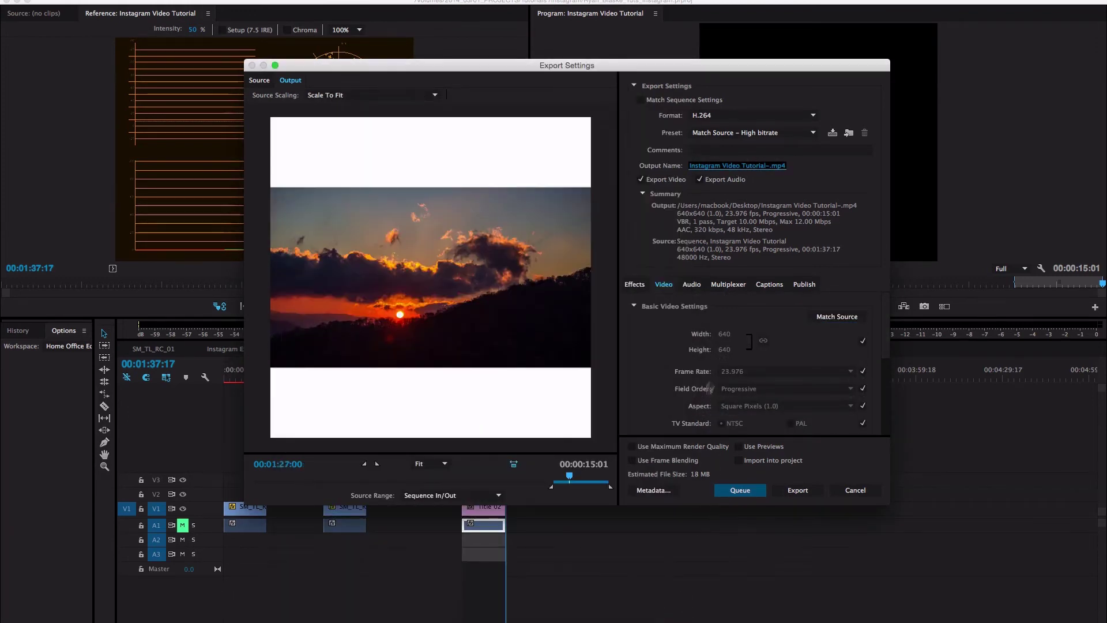
{"action": "left_click", "coordinate": [798, 491]}
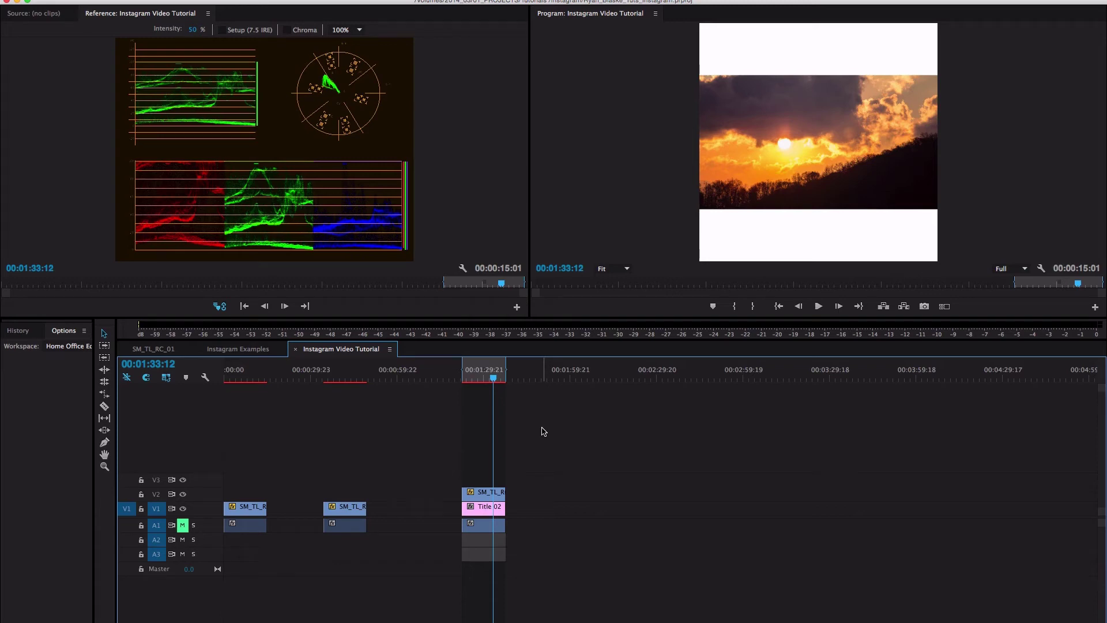
Step: Hide the editor, preview the exported Instagram Video Tutorial-.mp4 on the desktop, and close the preview
{"action": "key", "text": "super+h"}
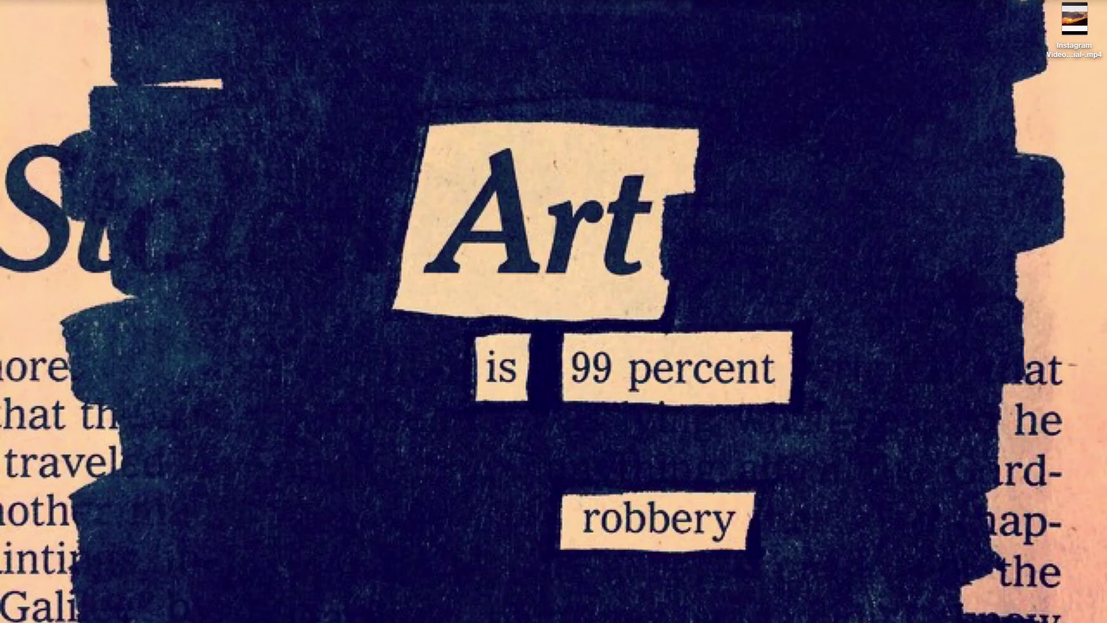
{"action": "left_click", "coordinate": [1078, 29]}
{"action": "key", "text": "space"}
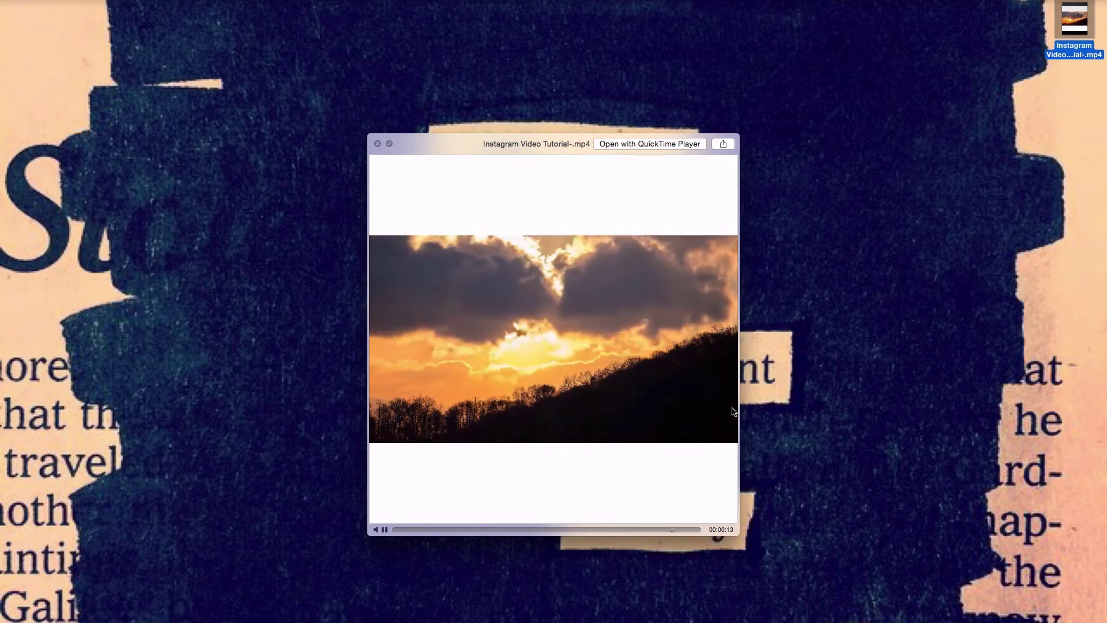
{"action": "key", "text": "space"}
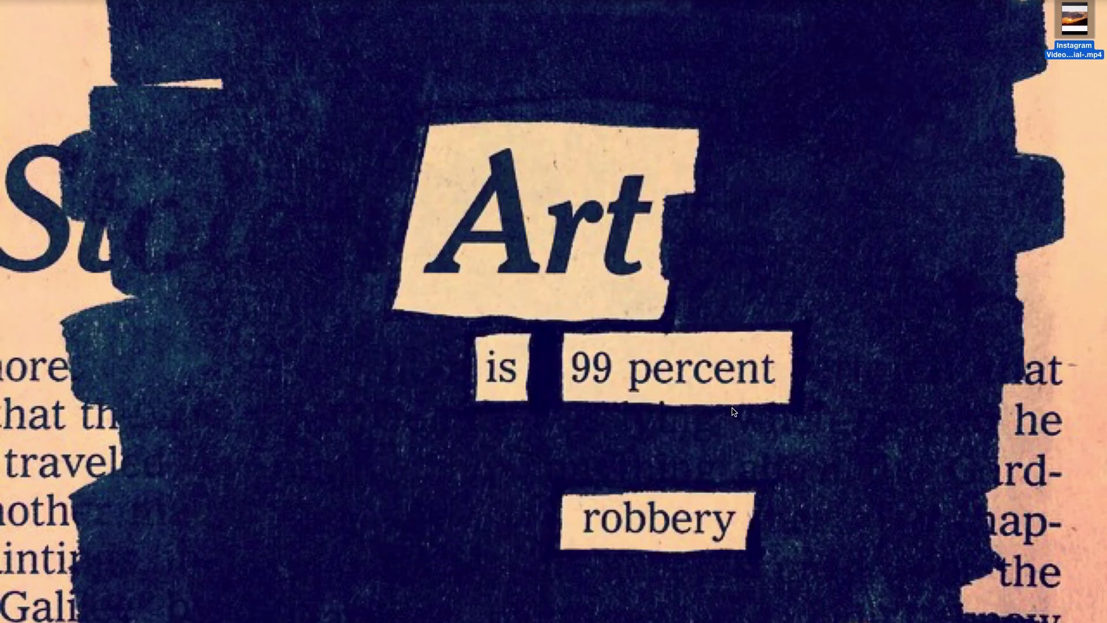
Step: Switch to Pushbullet and address a new file push to the Iphone device
{"action": "key", "text": "super+Tab"}
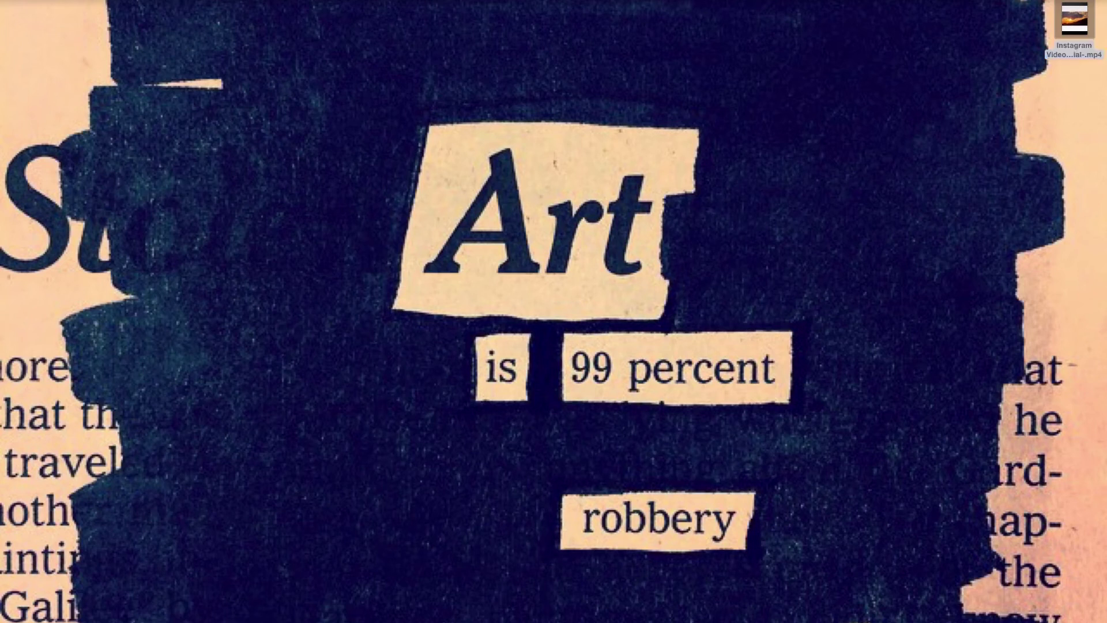
{"action": "left_click_drag", "start_coordinate": [0, 176], "coordinate": [583, 137]}
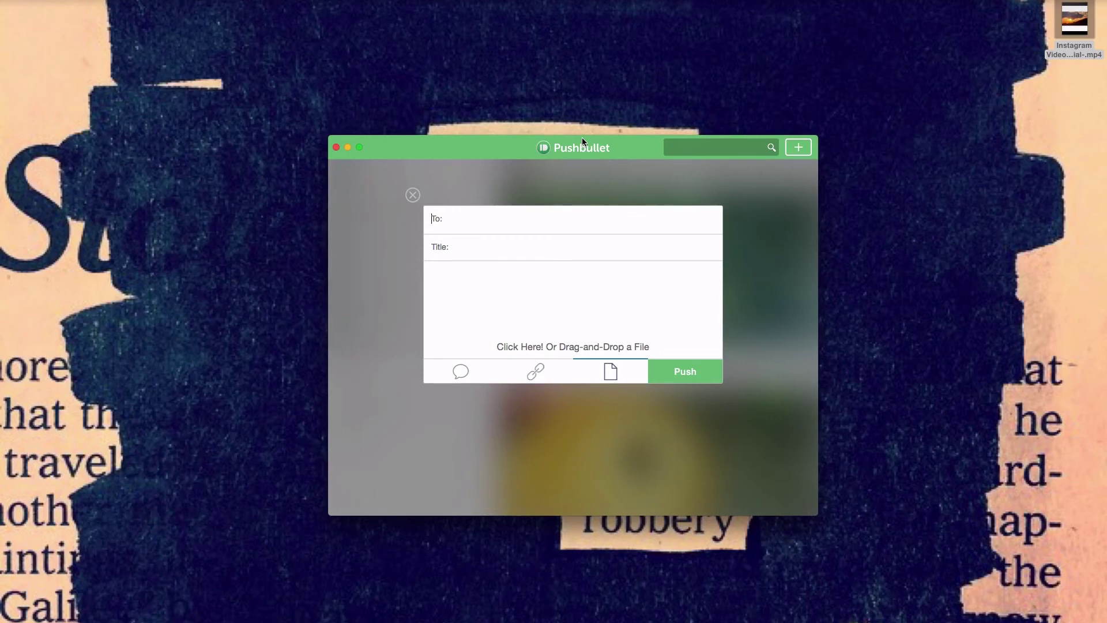
{"action": "type", "text": "ip"}
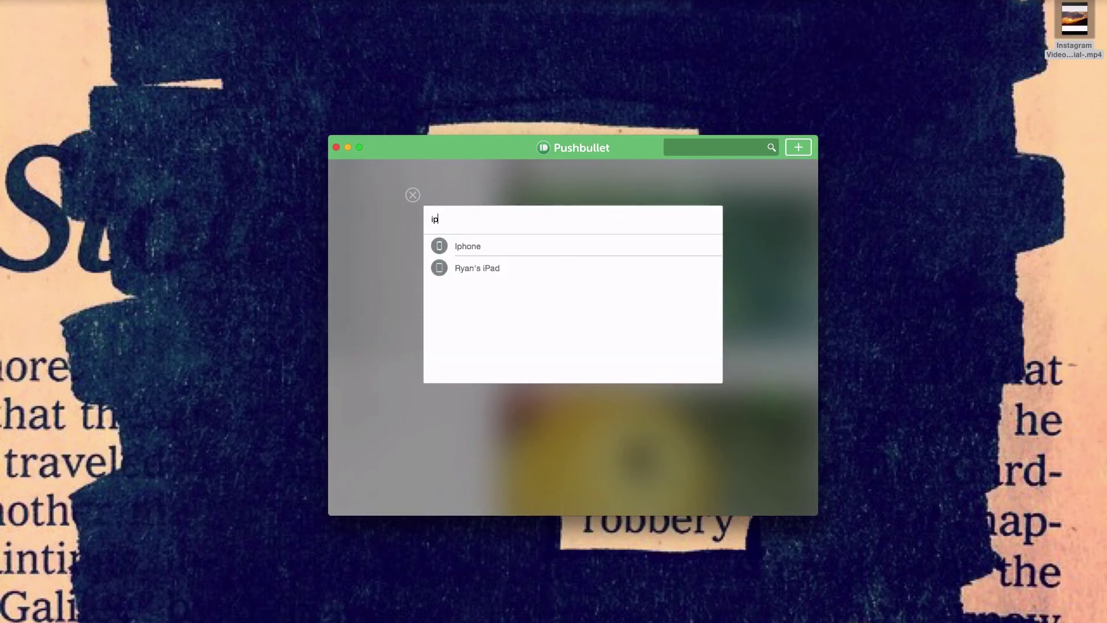
{"action": "key", "text": "Return"}
Step: Attach Instagram Video Tutorial-.mp4 from the Desktop, title the push Instagram Video, and send it
{"action": "left_click", "coordinate": [605, 349]}
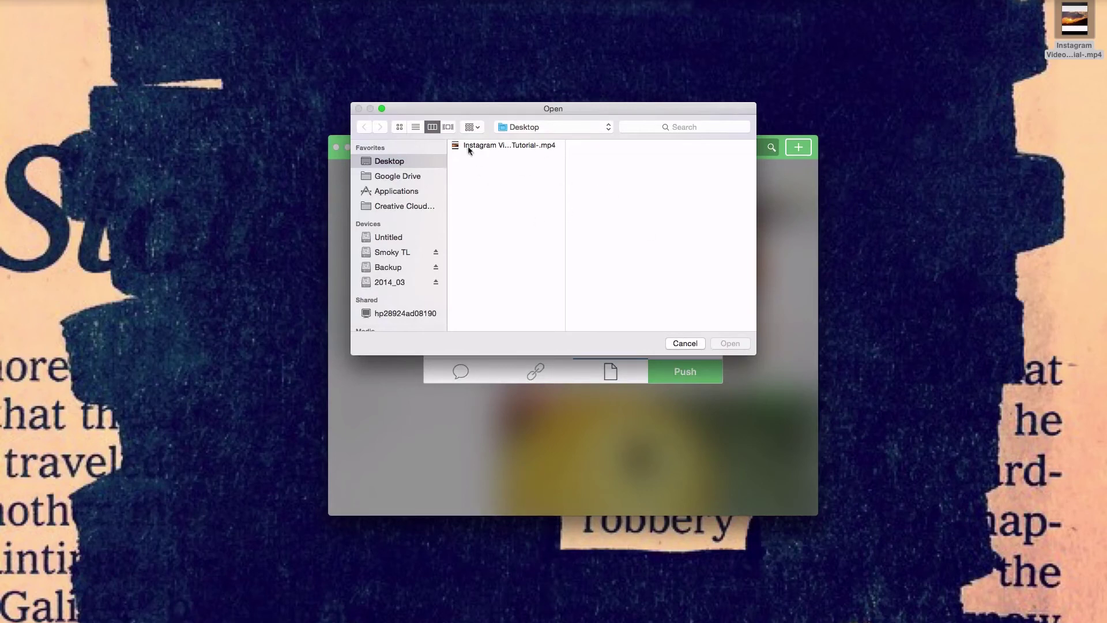
{"action": "left_click", "coordinate": [486, 146]}
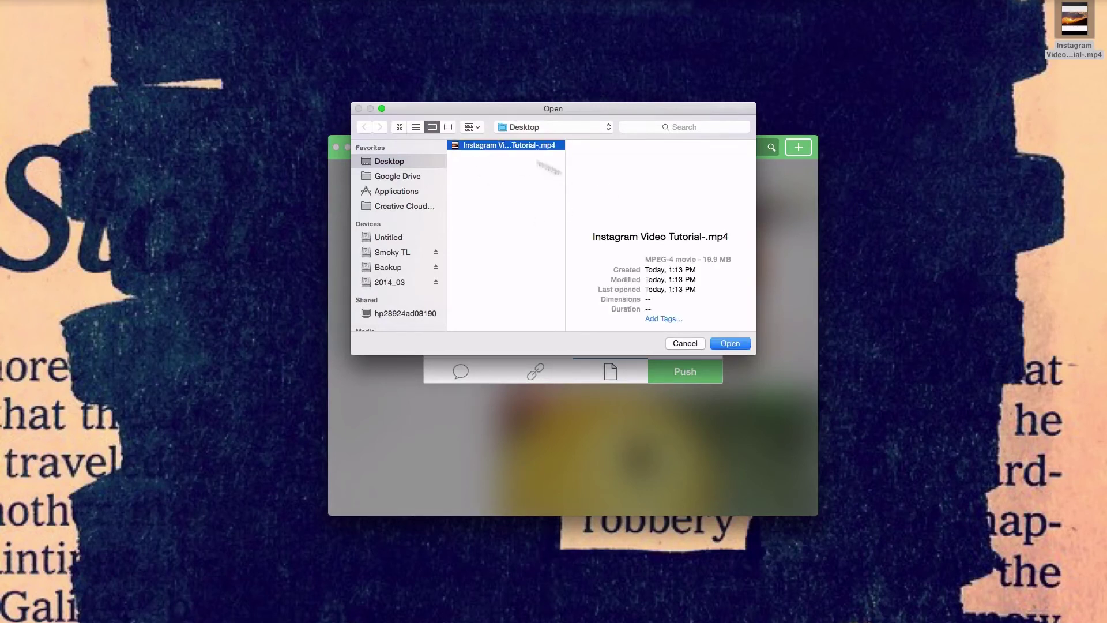
{"action": "left_click", "coordinate": [729, 343]}
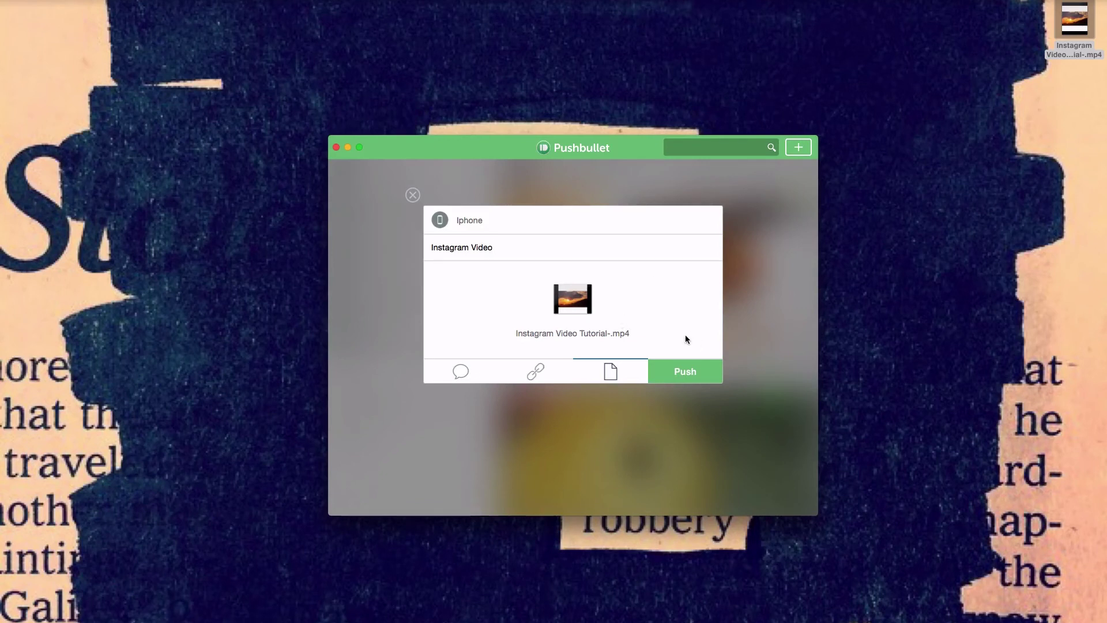
{"action": "left_click", "coordinate": [674, 352]}
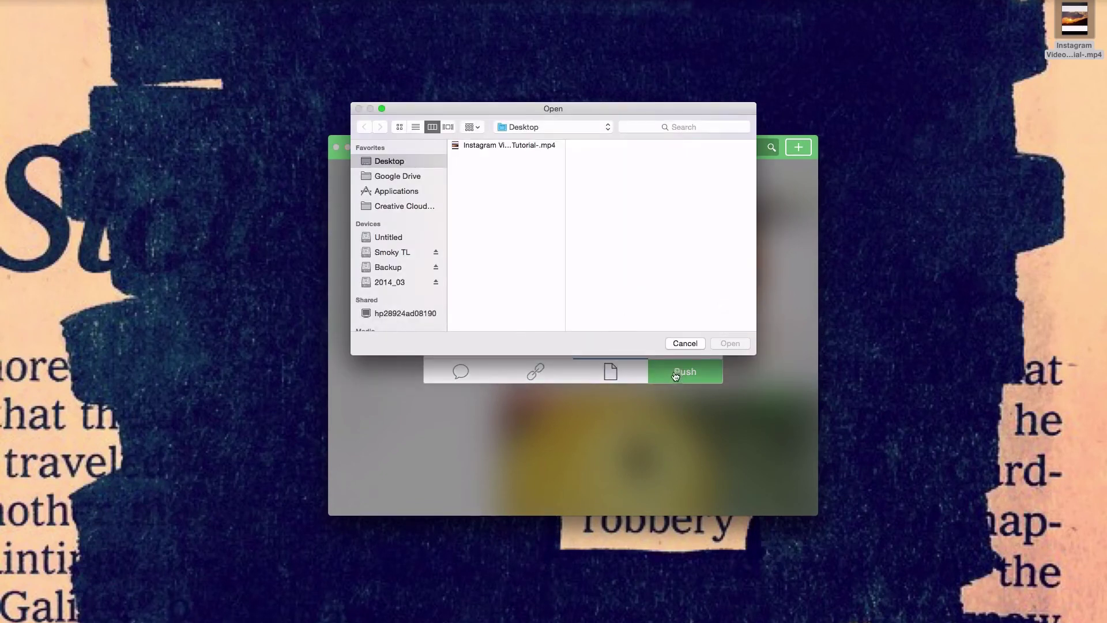
{"action": "left_click", "coordinate": [682, 341]}
{"action": "left_click", "coordinate": [686, 371]}
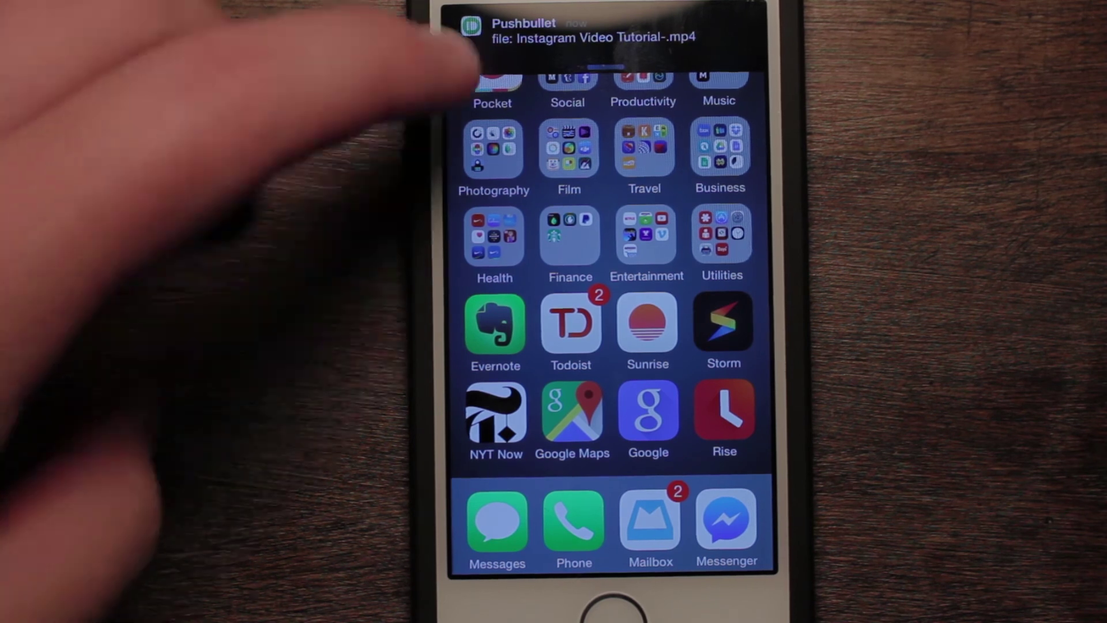
Step: Open the received push on the phone, preview its video file, and save the video to the phone
{"action": "left_click", "coordinate": [611, 37]}
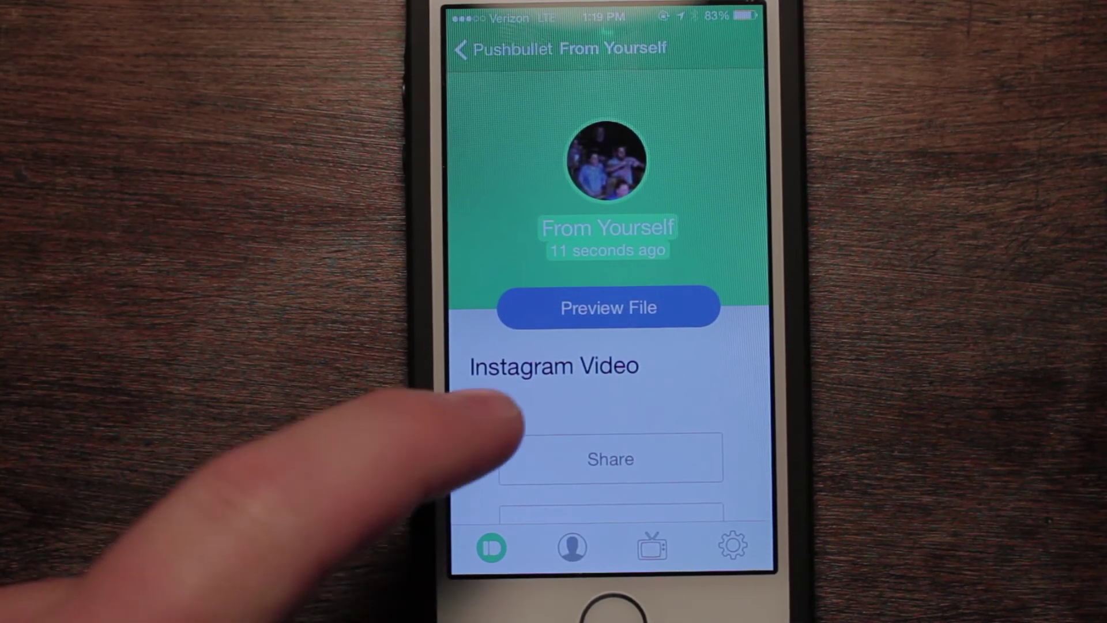
{"action": "left_click", "coordinate": [605, 300]}
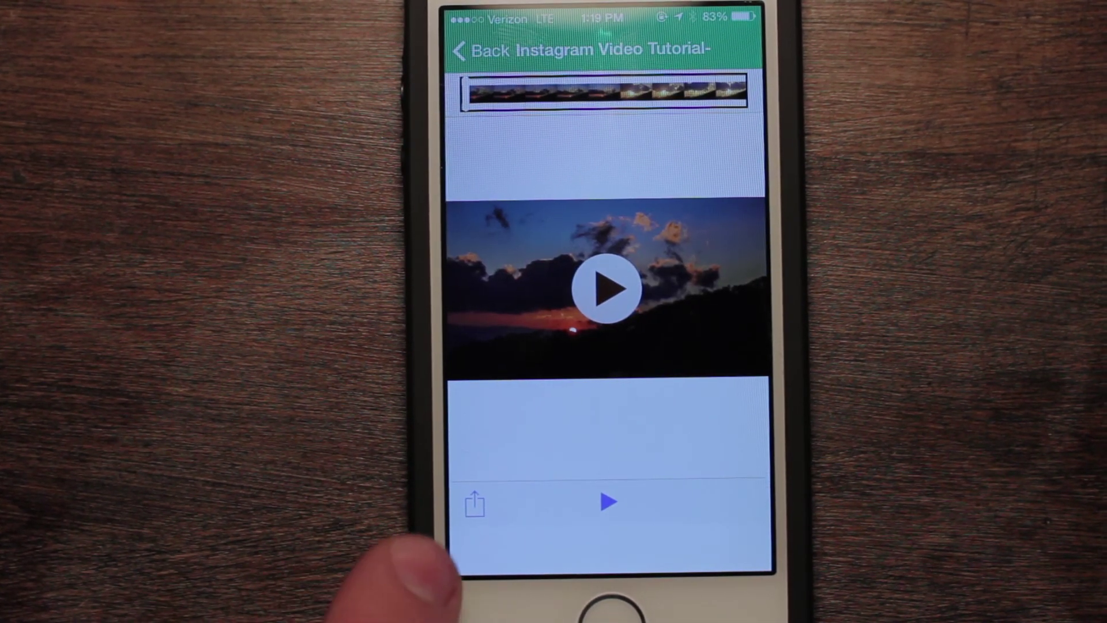
{"action": "left_click", "coordinate": [477, 503]}
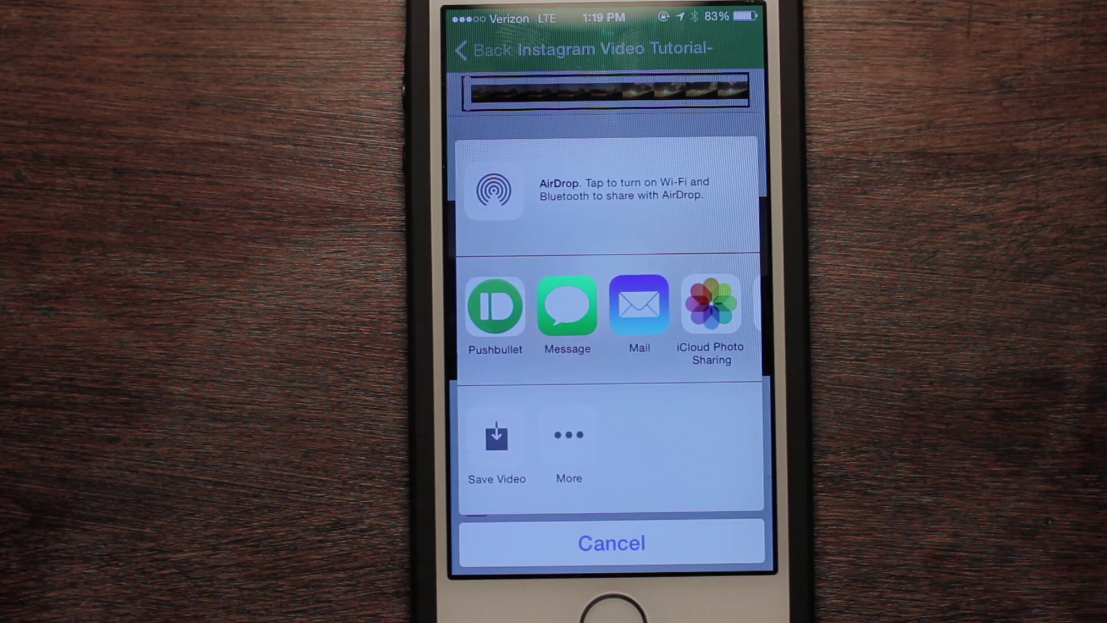
{"action": "left_click", "coordinate": [495, 432]}
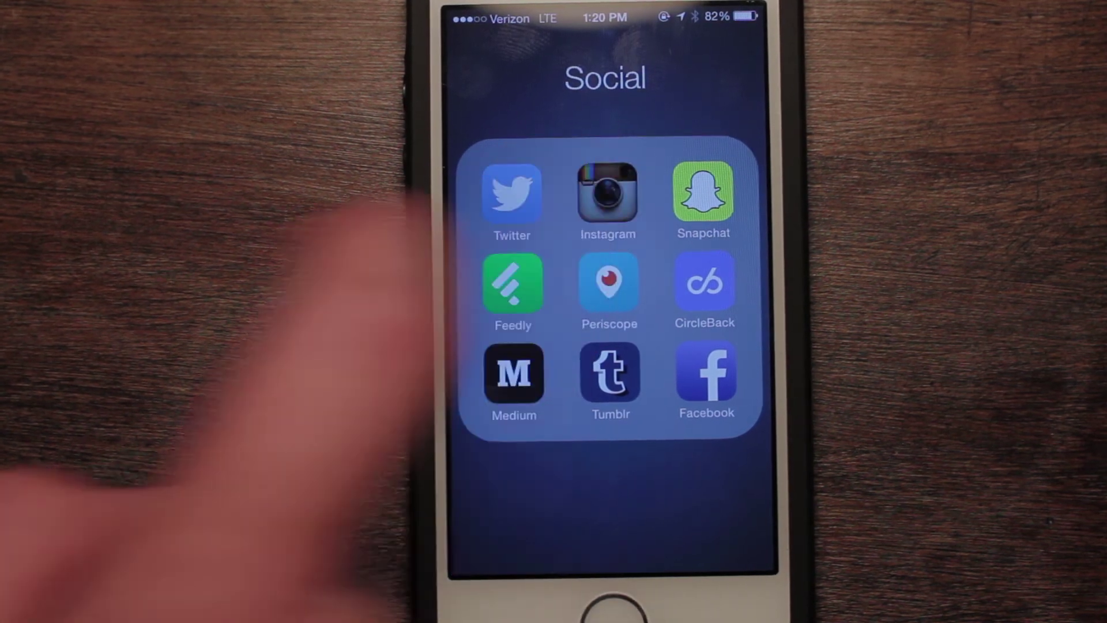
Step: Switch to Instagram on the phone, start a new post, and open the media library to choose a video
{"action": "left_click", "coordinate": [607, 192]}
{"action": "left_click", "coordinate": [609, 550]}
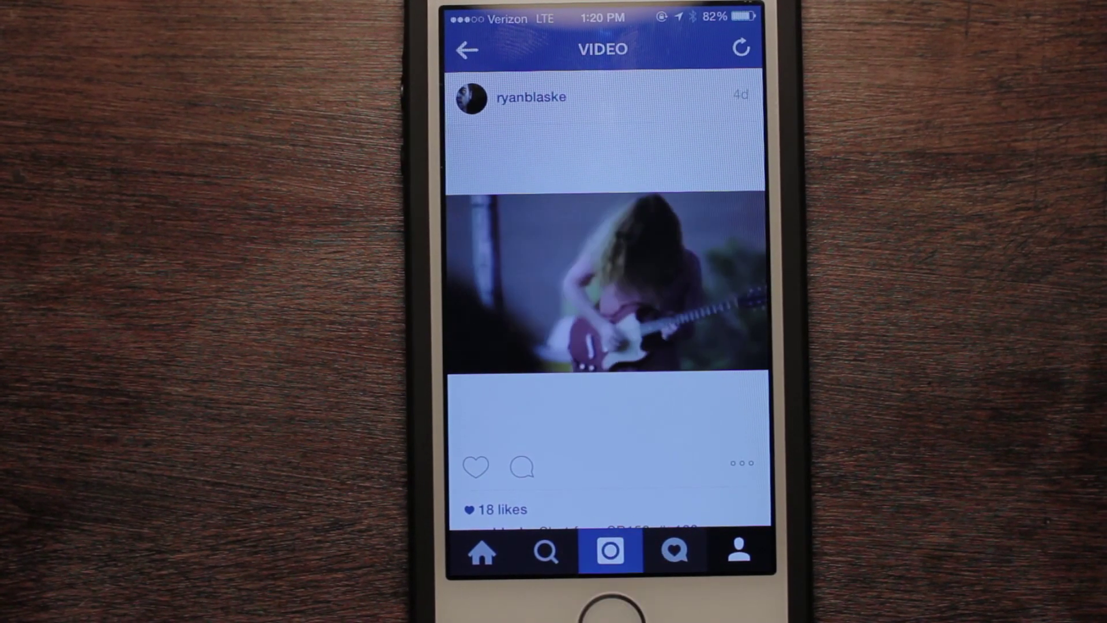
{"action": "left_click", "coordinate": [513, 502]}
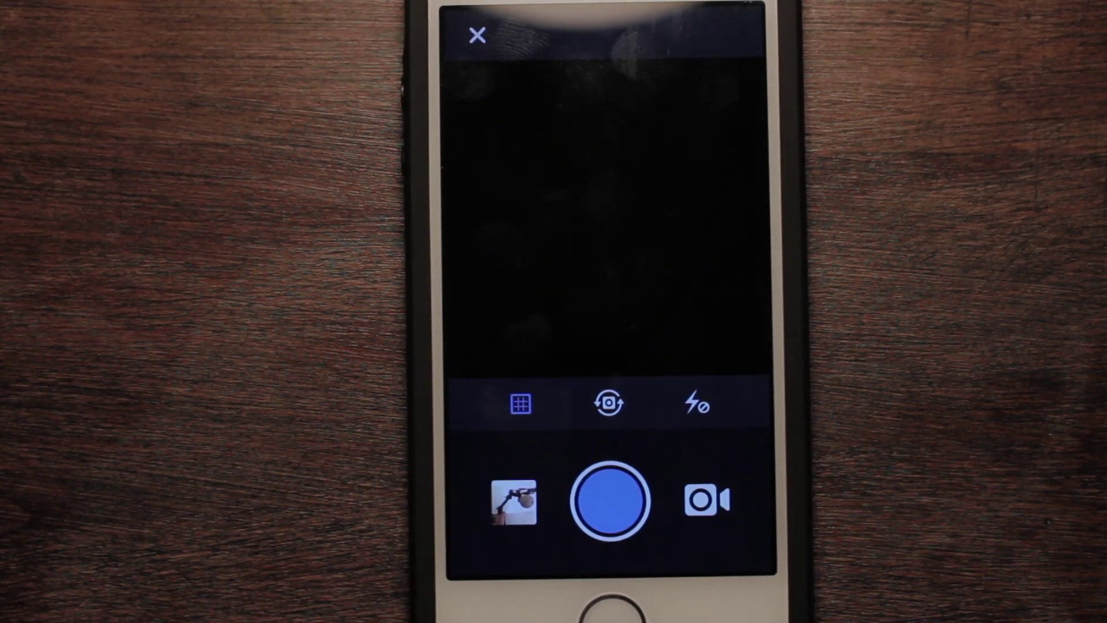